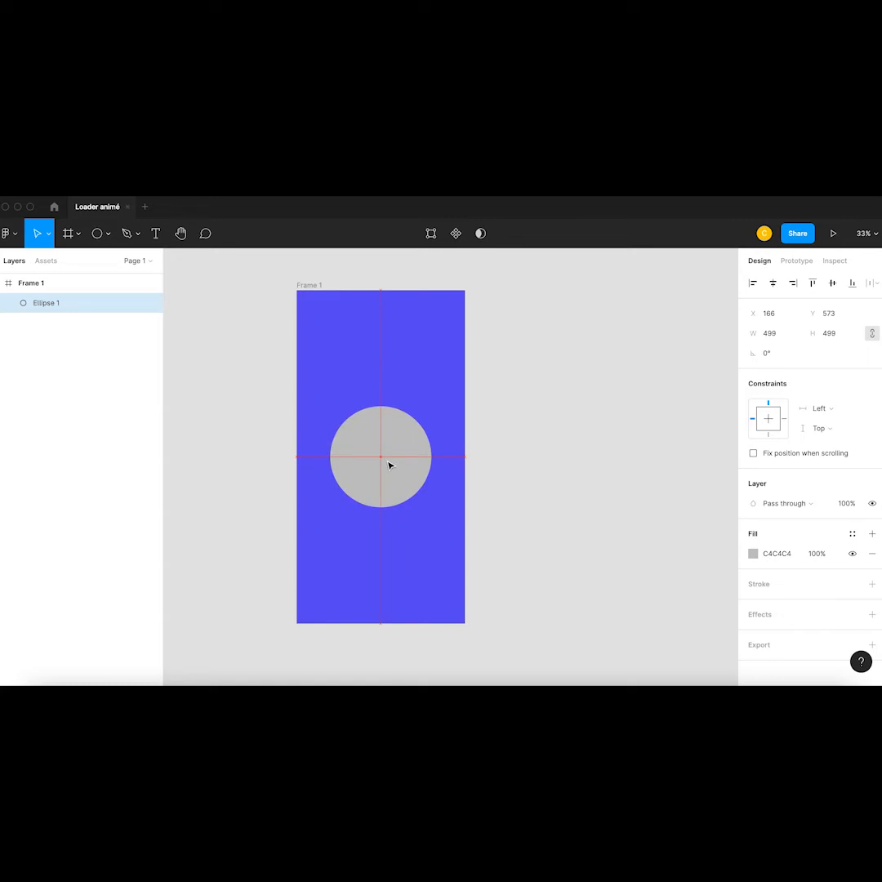
# Centre the grey circle horizontally and vertically inside Frame 1
pyautogui.moveTo(389, 465); pyautogui.dragTo(390, 465)
pyautogui.click(511, 451)
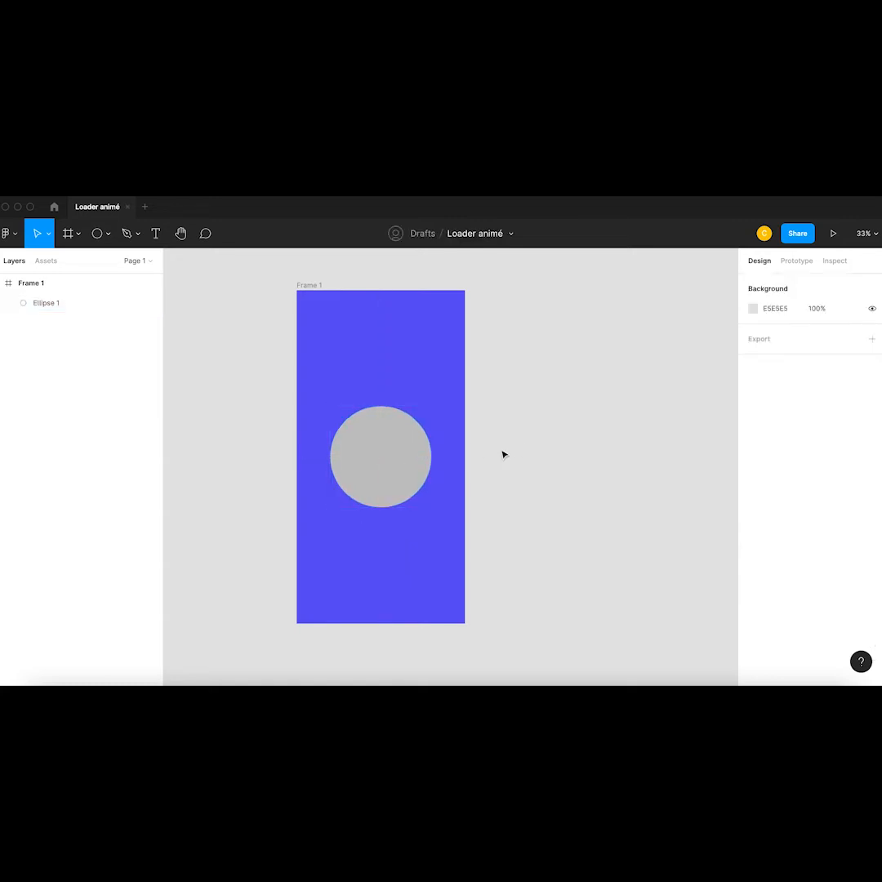
# Reshape the circle into a closed ring by adjusting its arc to an inner ratio of about 72.8% and a 100% sweep
pyautogui.scroll(5, 434, 461)
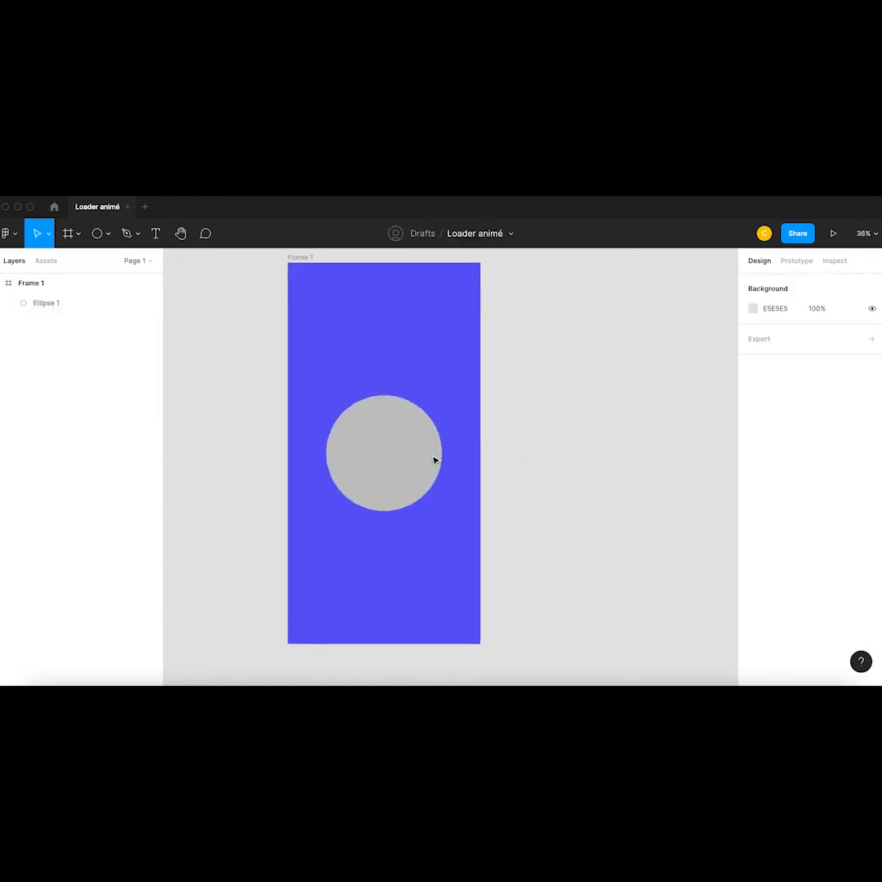
pyautogui.scroll(-2, 434, 461)
pyautogui.scroll(1, 419, 455)
pyautogui.click(409, 455)
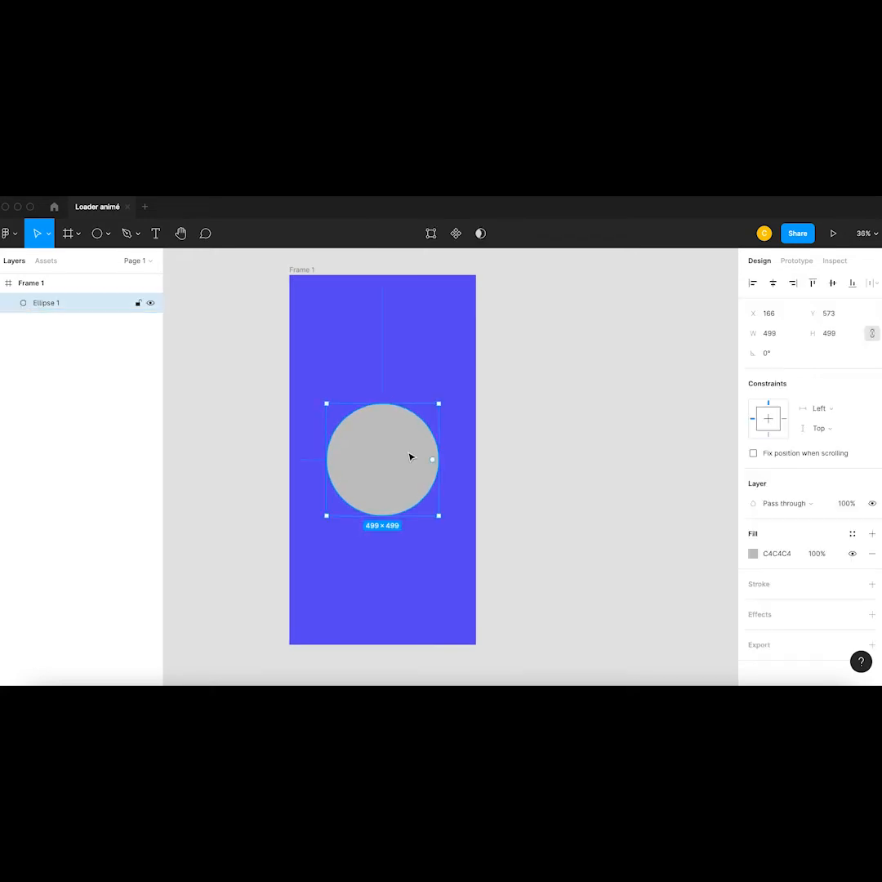
pyautogui.scroll(3, 410, 455)
pyautogui.scroll(3, 425, 458)
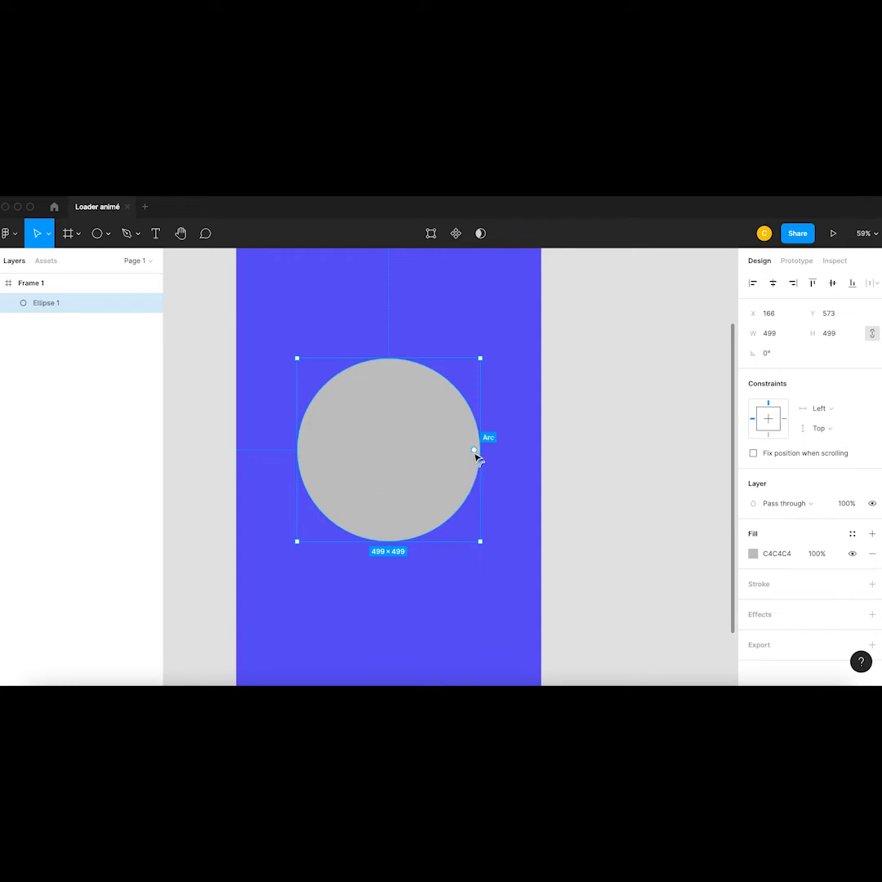
pyautogui.moveTo(474, 452); pyautogui.dragTo(465, 422)
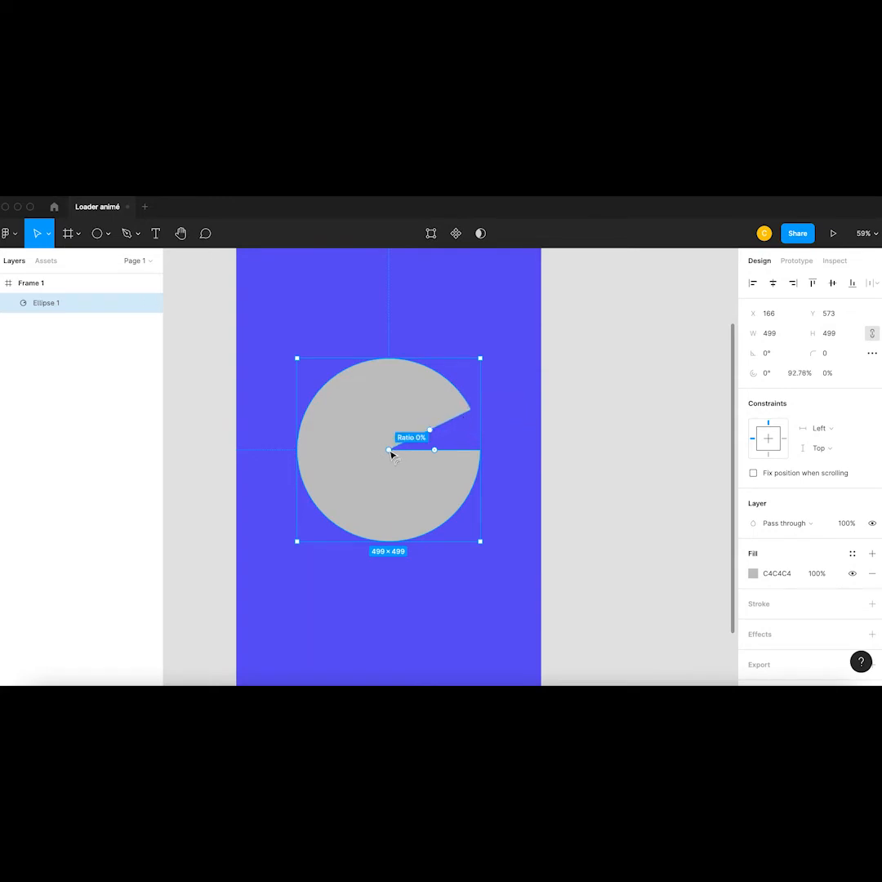
pyautogui.moveTo(388, 457); pyautogui.dragTo(339, 496)
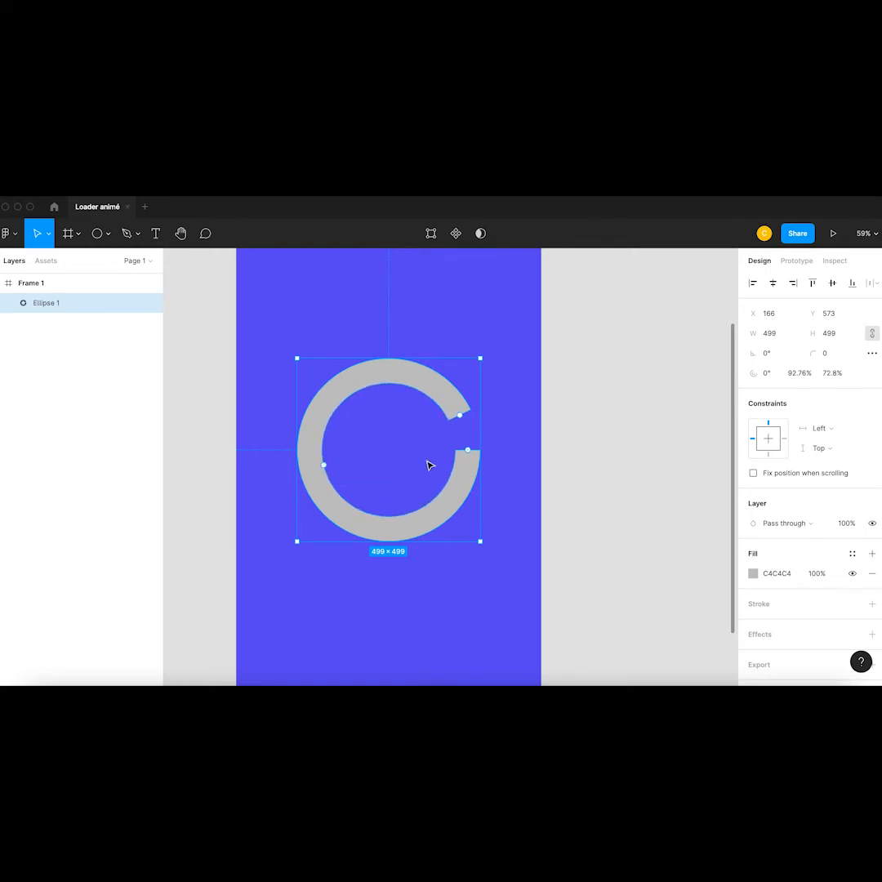
pyautogui.moveTo(463, 419); pyautogui.dragTo(474, 451)
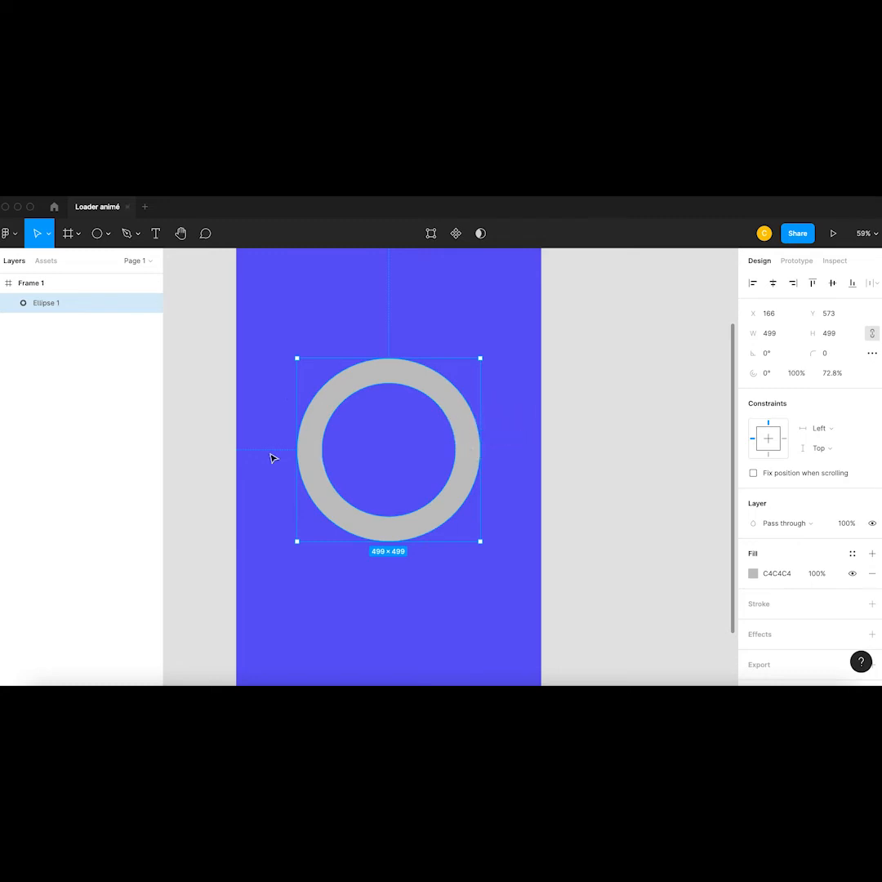
pyautogui.click(579, 449)
# Change the ring's fill from solid to an angular gradient
pyautogui.scroll(-3, 579, 449)
pyautogui.click(480, 455)
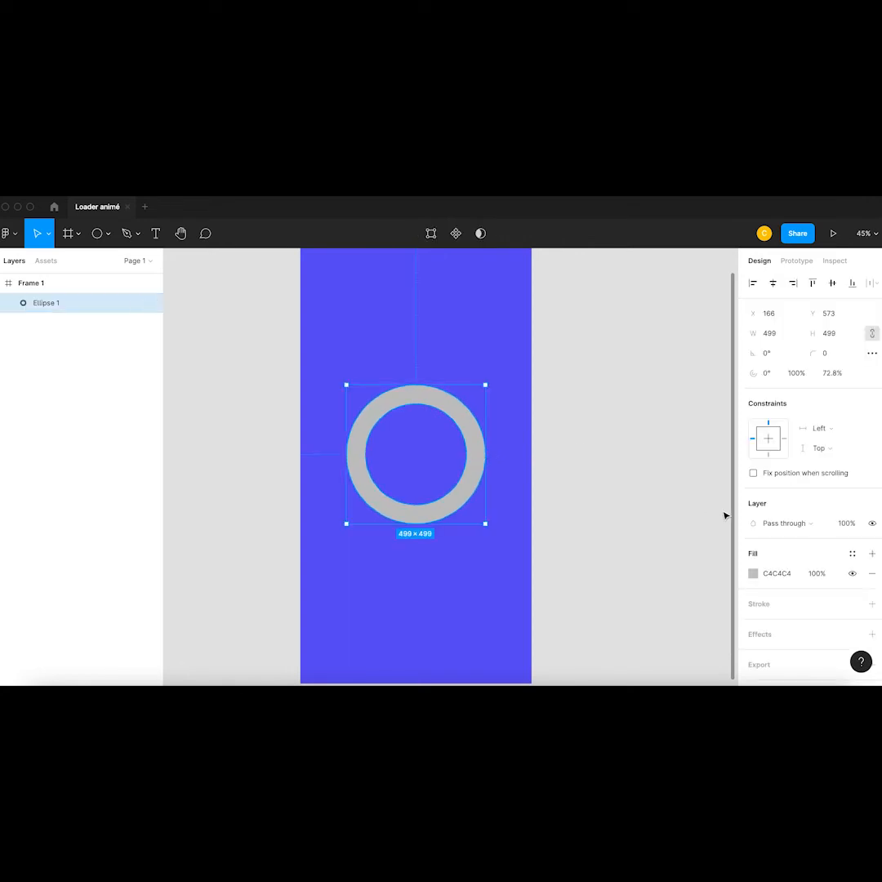
pyautogui.click(753, 574)
pyautogui.click(625, 368)
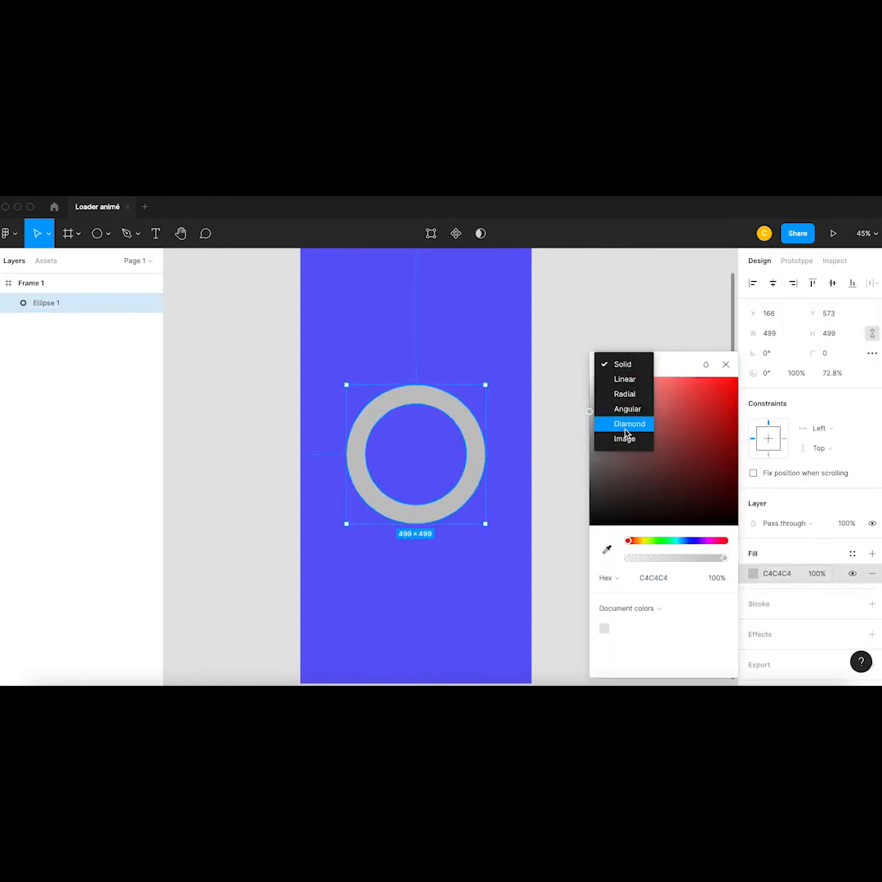
pyautogui.click(633, 410)
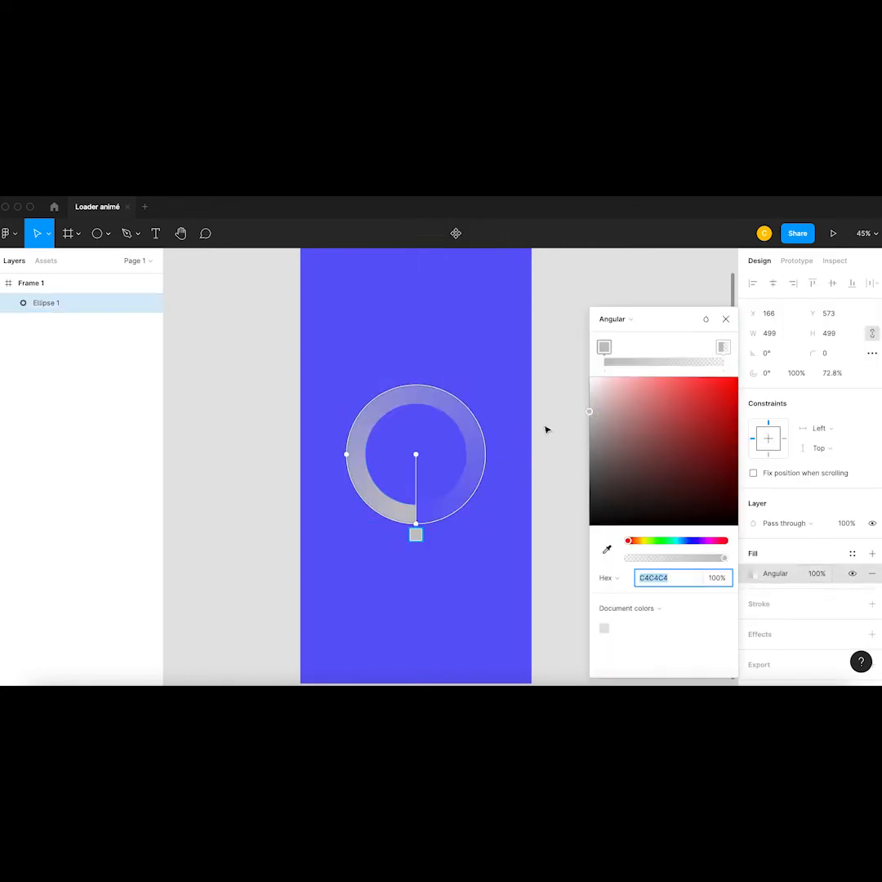
# Make both colour stops of the ring's angular gradient white (FFFFFF)
pyautogui.hscroll(2, 528, 432)
pyautogui.click(604, 349)
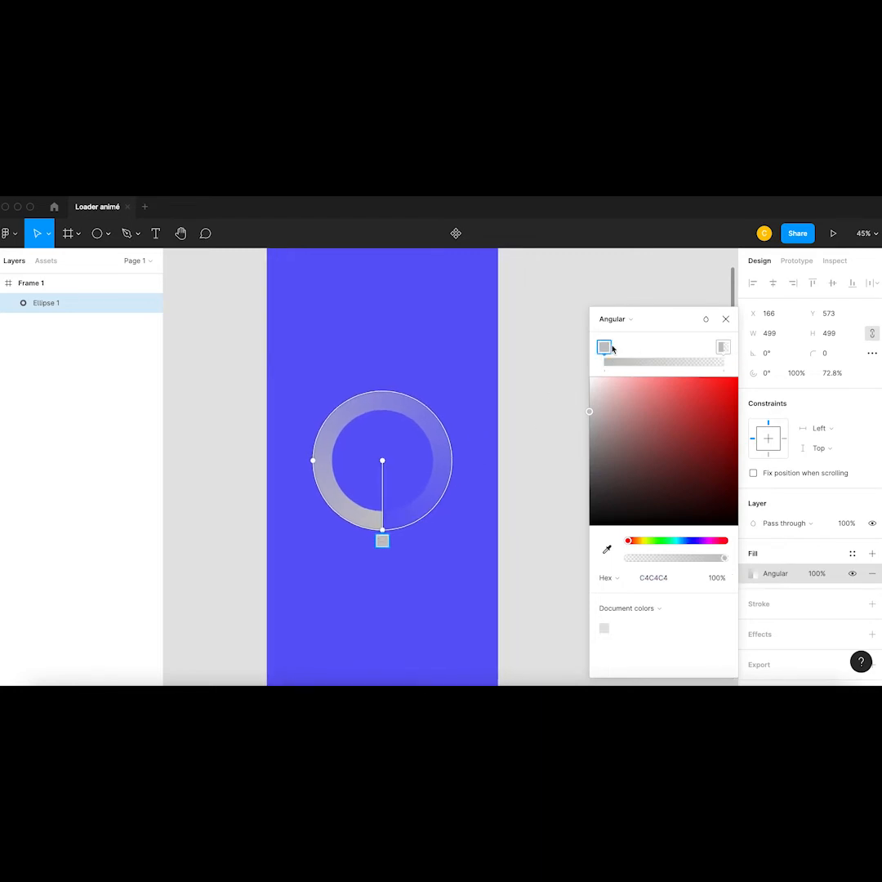
pyautogui.moveTo(592, 406)
pyautogui.mouseDown()
pyautogui.moveTo(587, 371)
pyautogui.moveTo(590, 379)
pyautogui.mouseUp()
pyautogui.click(722, 347)
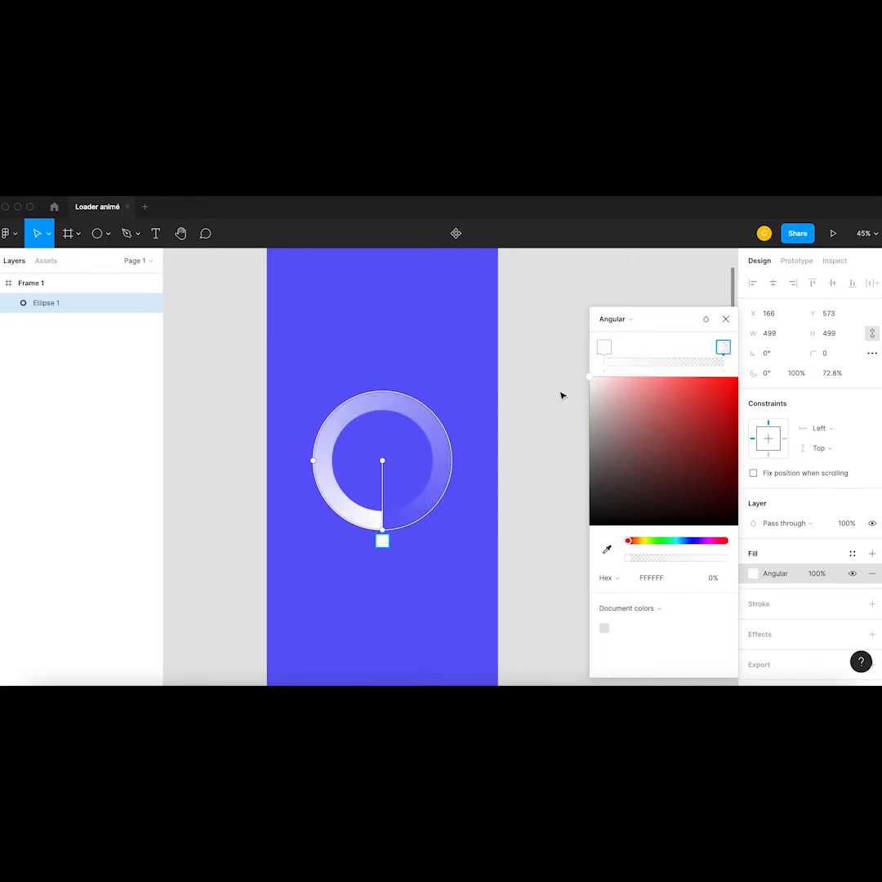
pyautogui.scroll(-2, 533, 400)
pyautogui.click(726, 319)
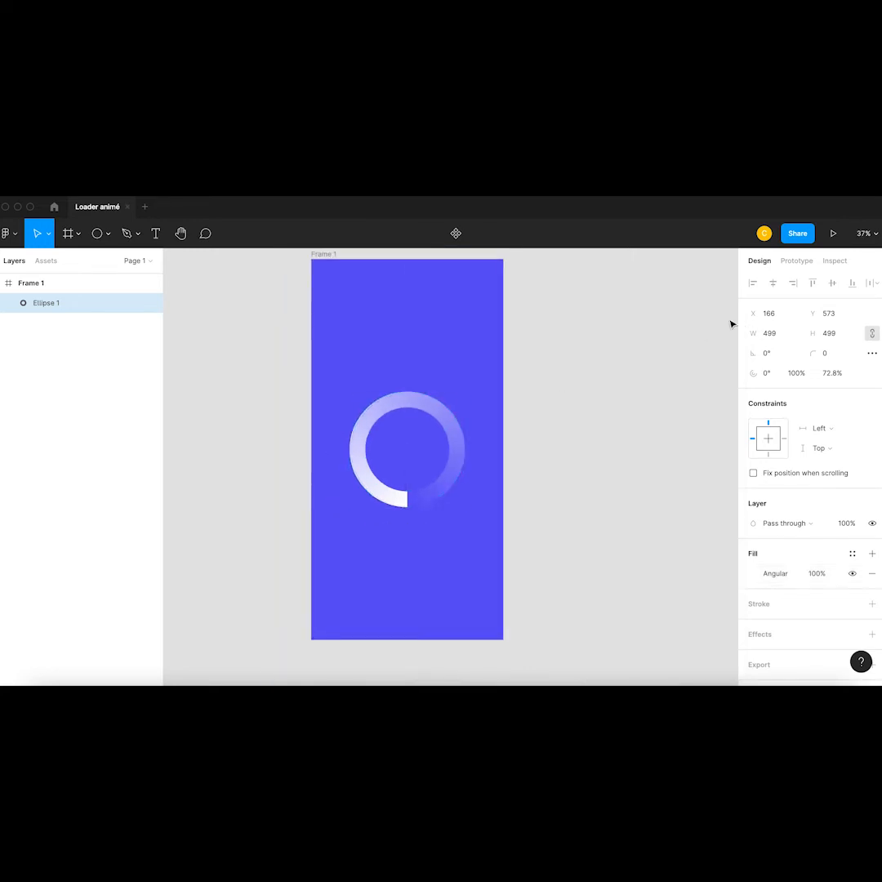
pyautogui.click(550, 402)
# Duplicate Frame 1 with its ring three times to make a row of four frames
pyautogui.scroll(-1, 550, 401)
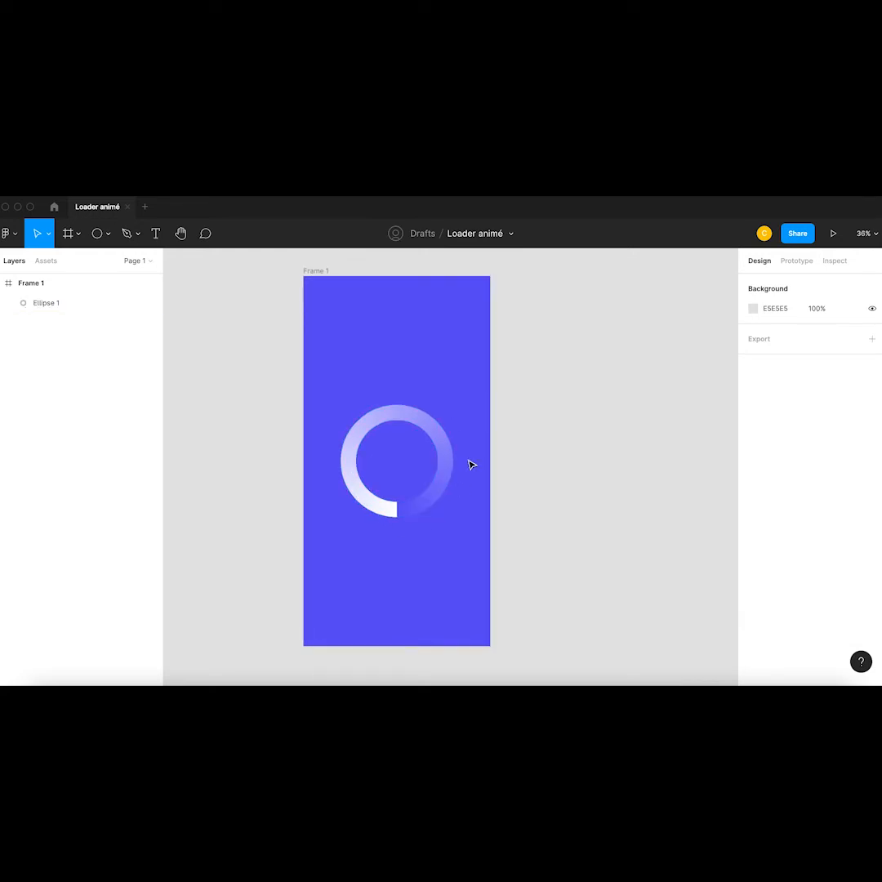
pyautogui.scroll(-2, 544, 416)
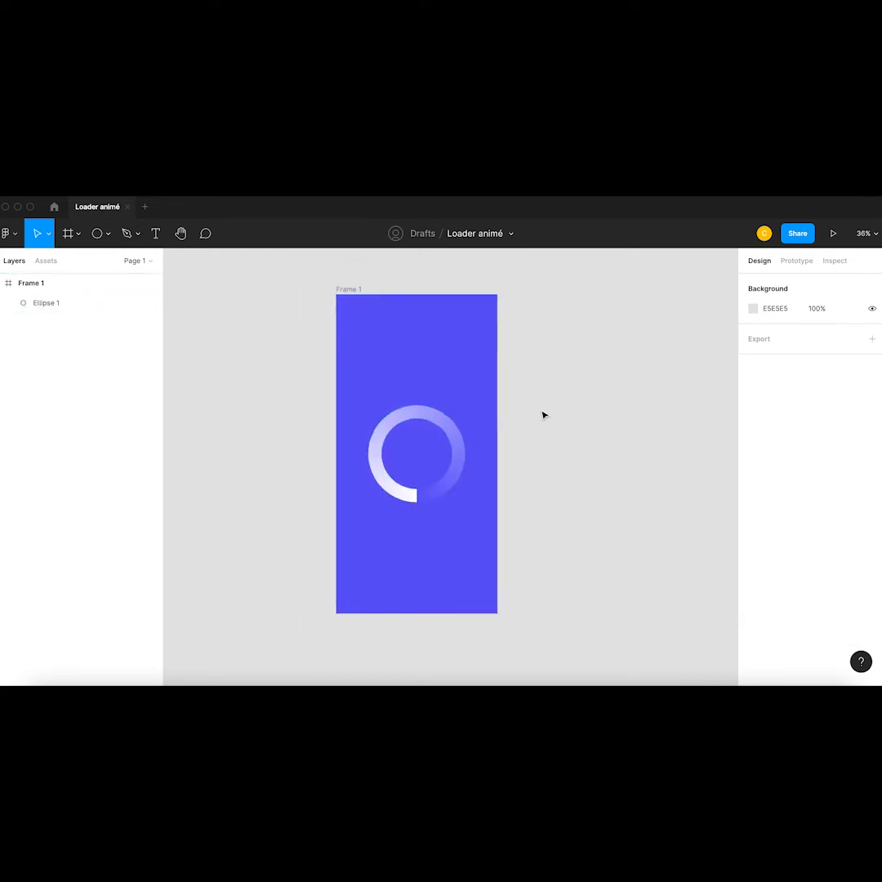
pyautogui.hscroll(3, 544, 416)
pyautogui.click(268, 292)
pyautogui.scroll(-3, 263, 290)
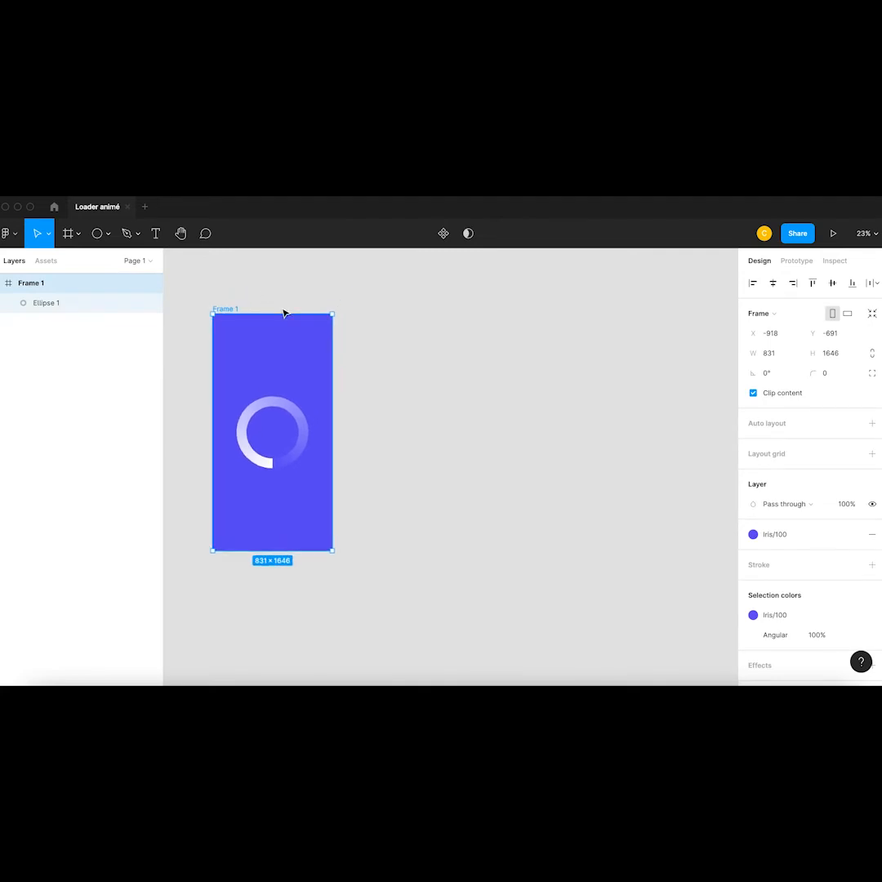
pyautogui.press('super+v')
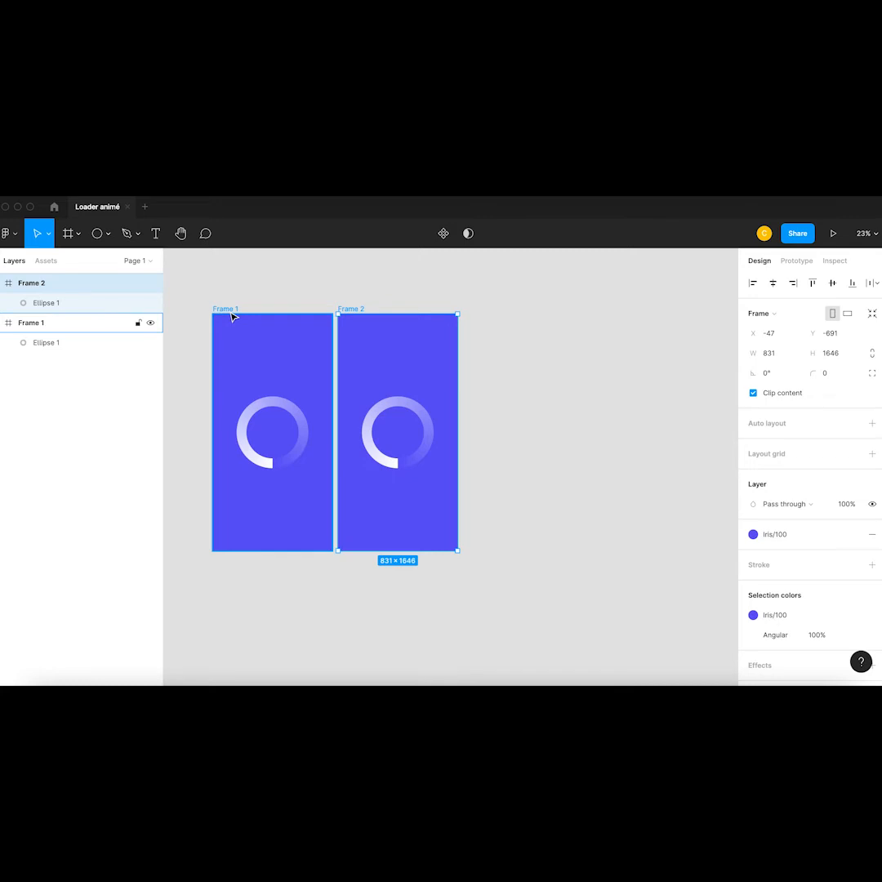
pyautogui.scroll(2, 372, 305)
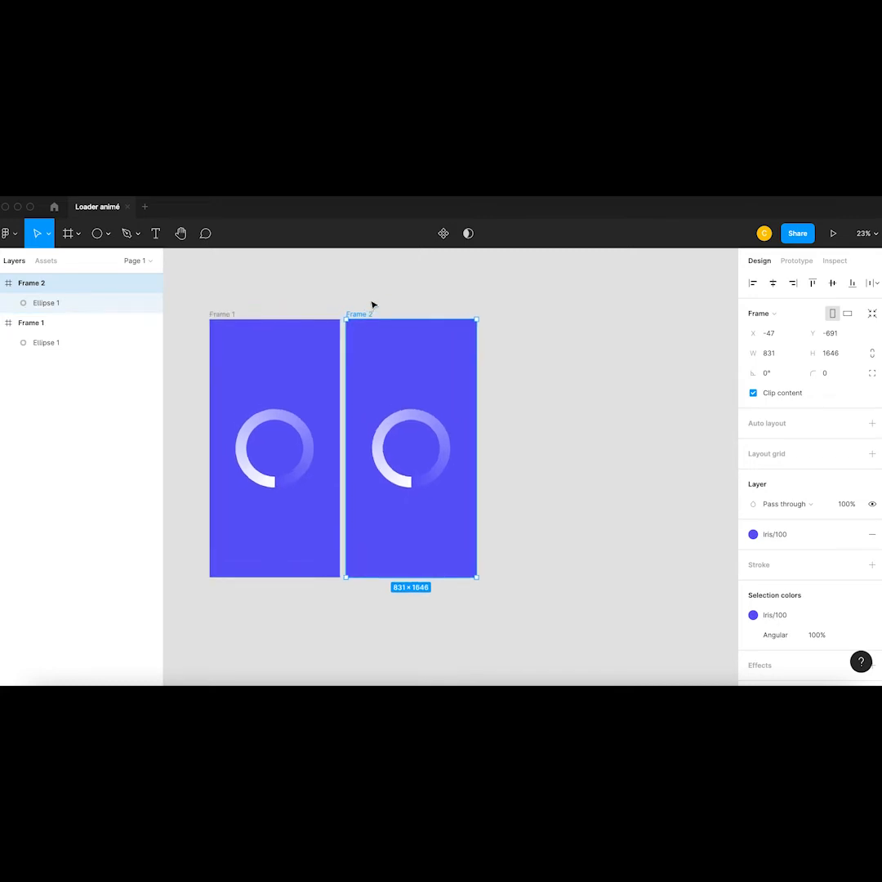
pyautogui.hotkey('ctrl', 'v')
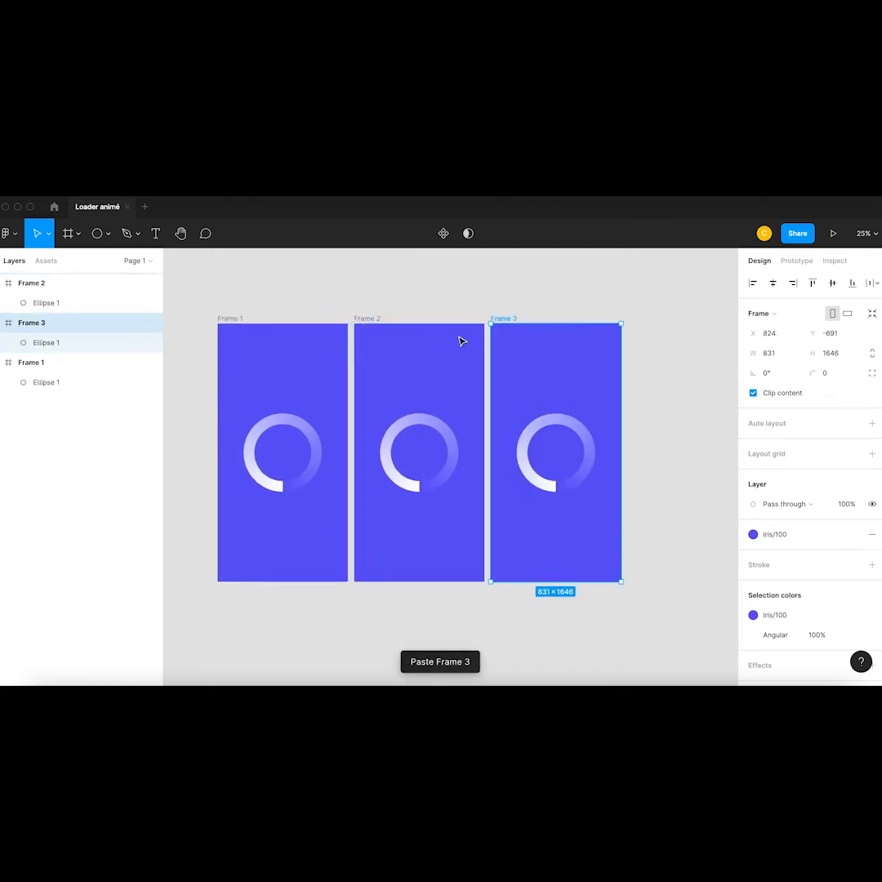
pyautogui.hotkey('ctrl', 'v')
pyautogui.scroll(-2, 461, 341)
pyautogui.click(397, 564)
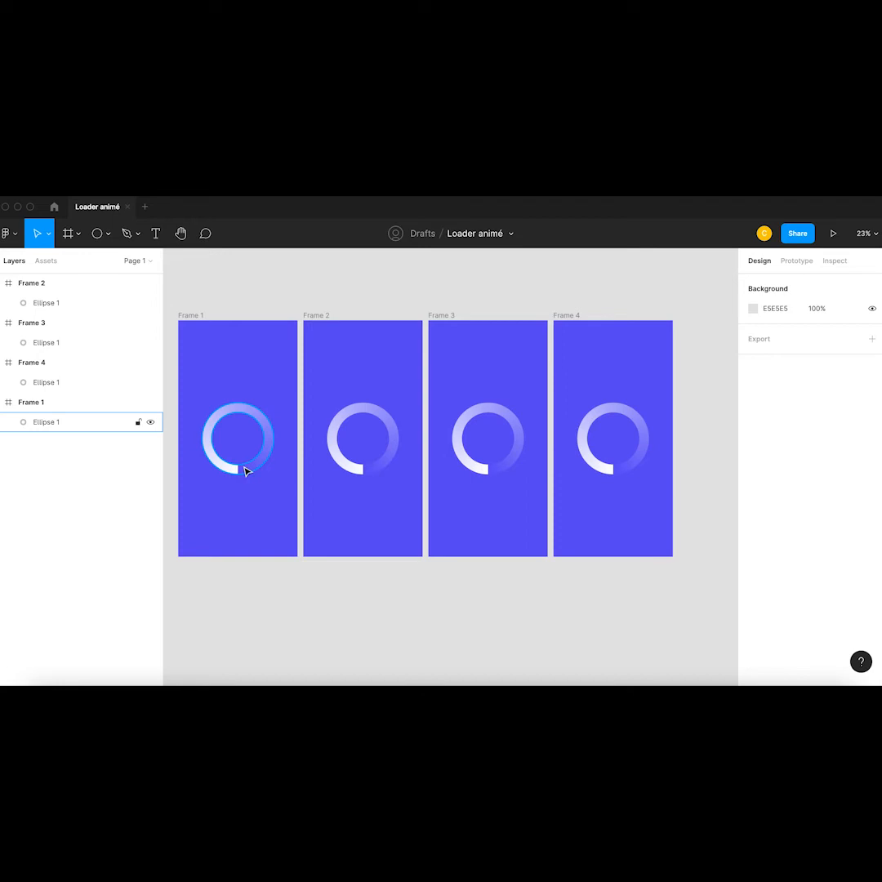
# Set the rotation of the ring in Frame 2 to 90°
pyautogui.click(397, 435)
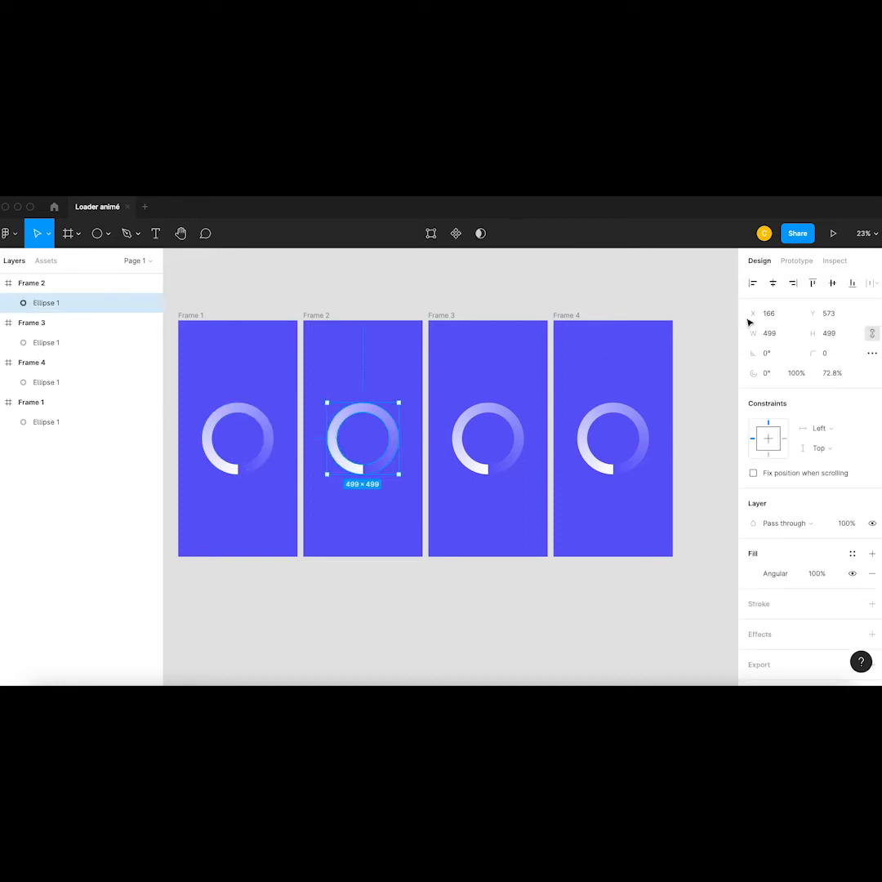
pyautogui.click(778, 360)
pyautogui.press('Return')
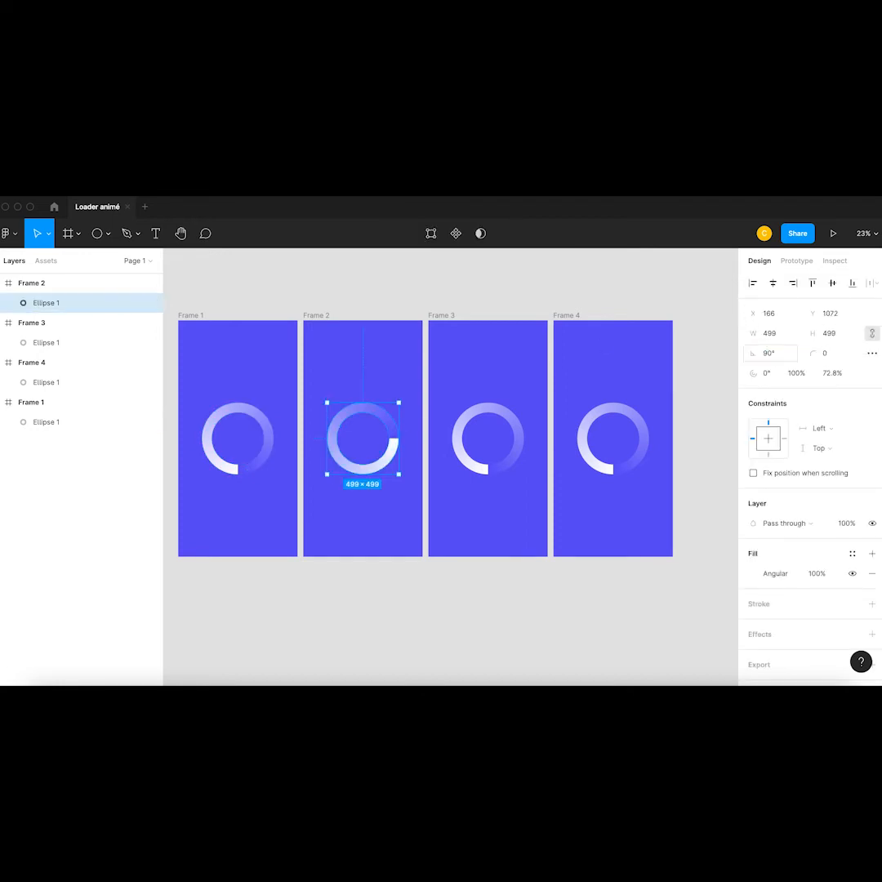
# Set the rotation of the ring in Frame 3 to 180°
pyautogui.click(516, 438)
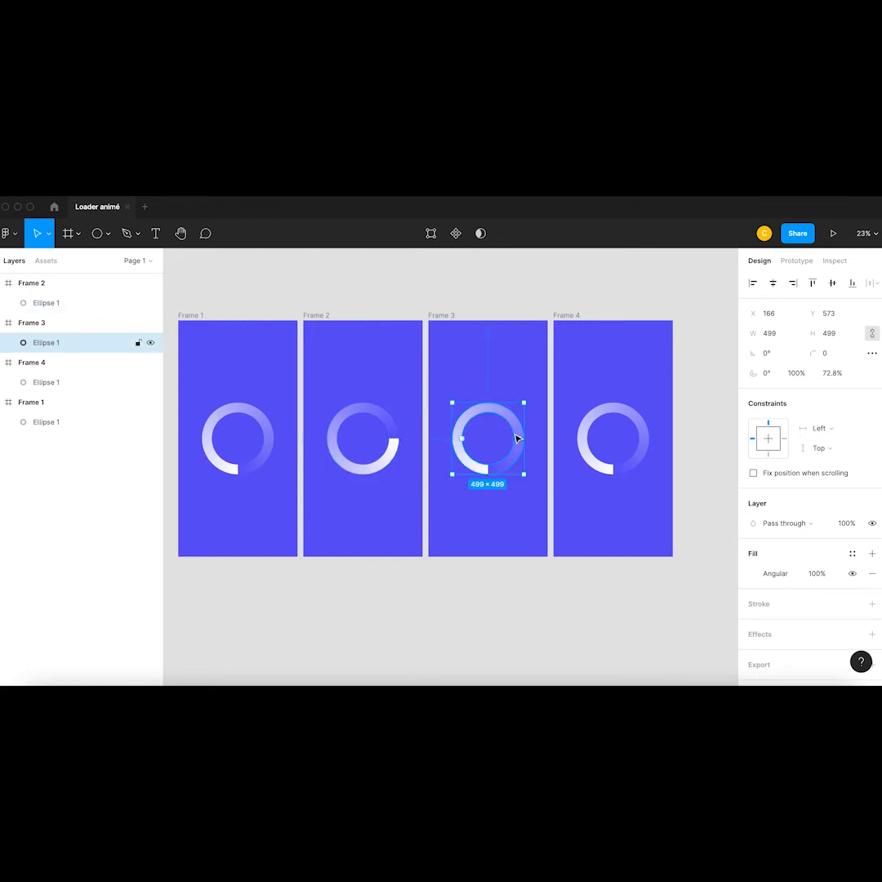
pyautogui.click(789, 353)
pyautogui.press('Return')
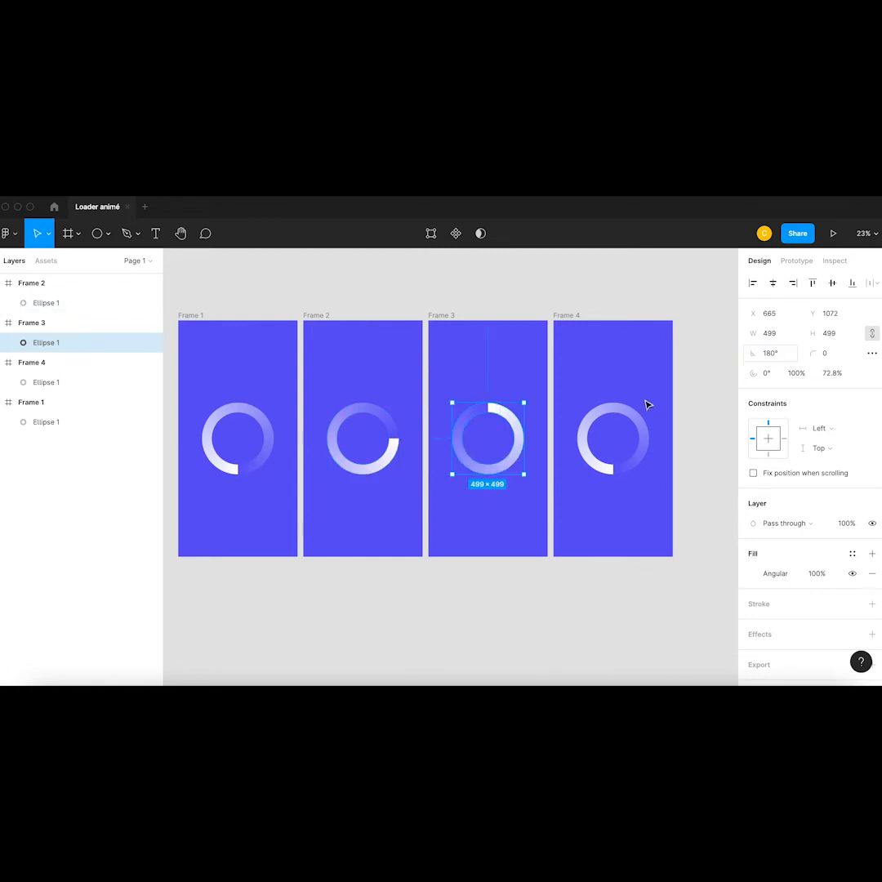
# Set the rotation of the ring in Frame 4 to -90°
pyautogui.click(642, 445)
pyautogui.click(781, 357)
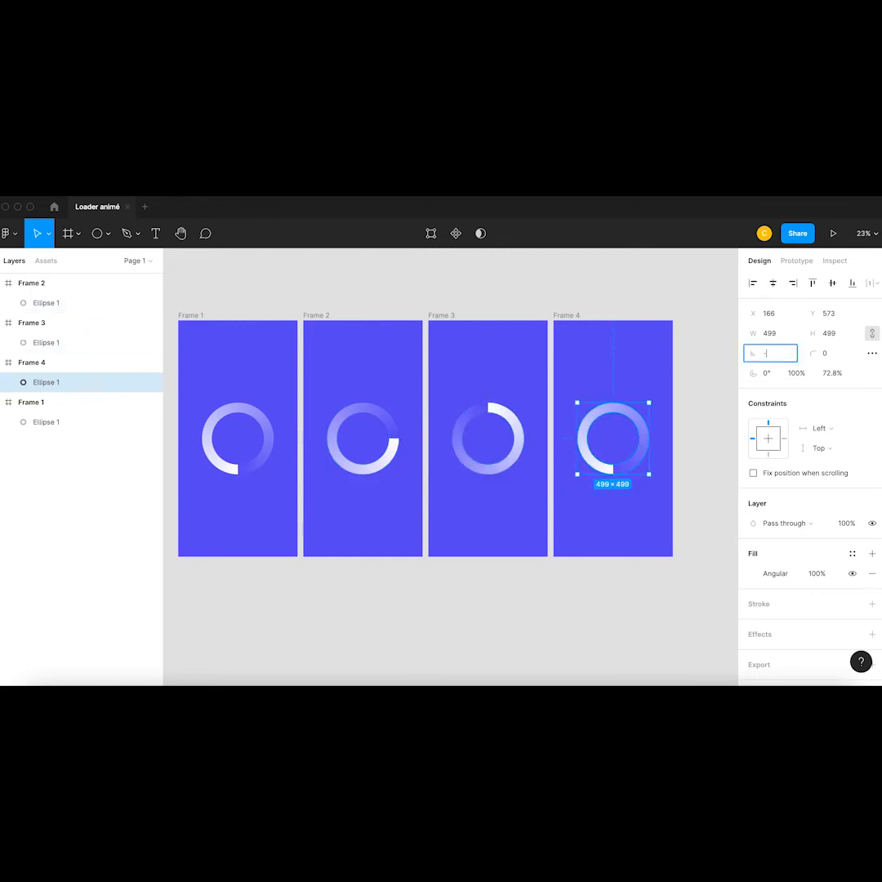
pyautogui.press('Return')
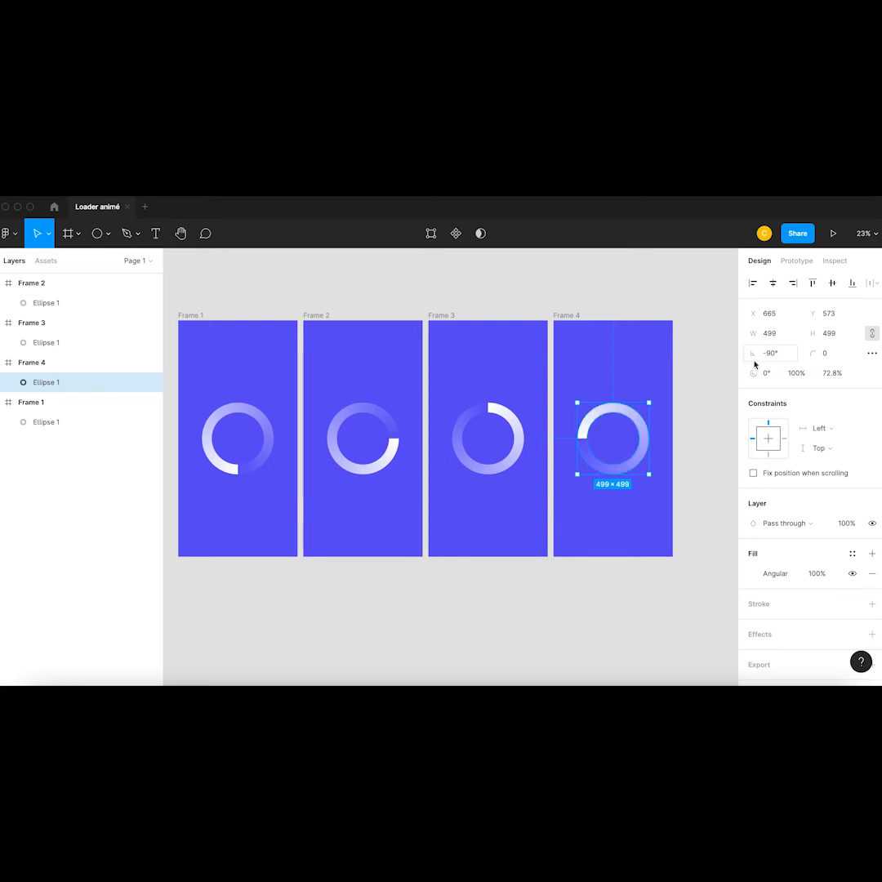
pyautogui.click(431, 605)
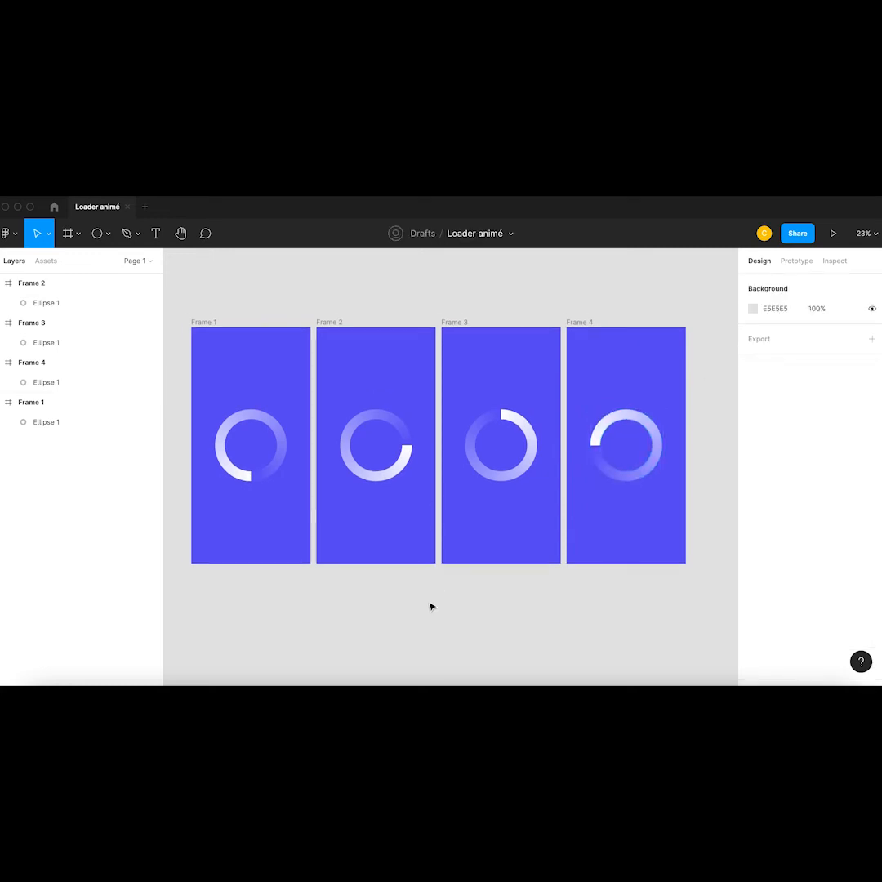
# Add the text "Loading..." inside the ring of Frame 1
pyautogui.scroll(1, 429, 603)
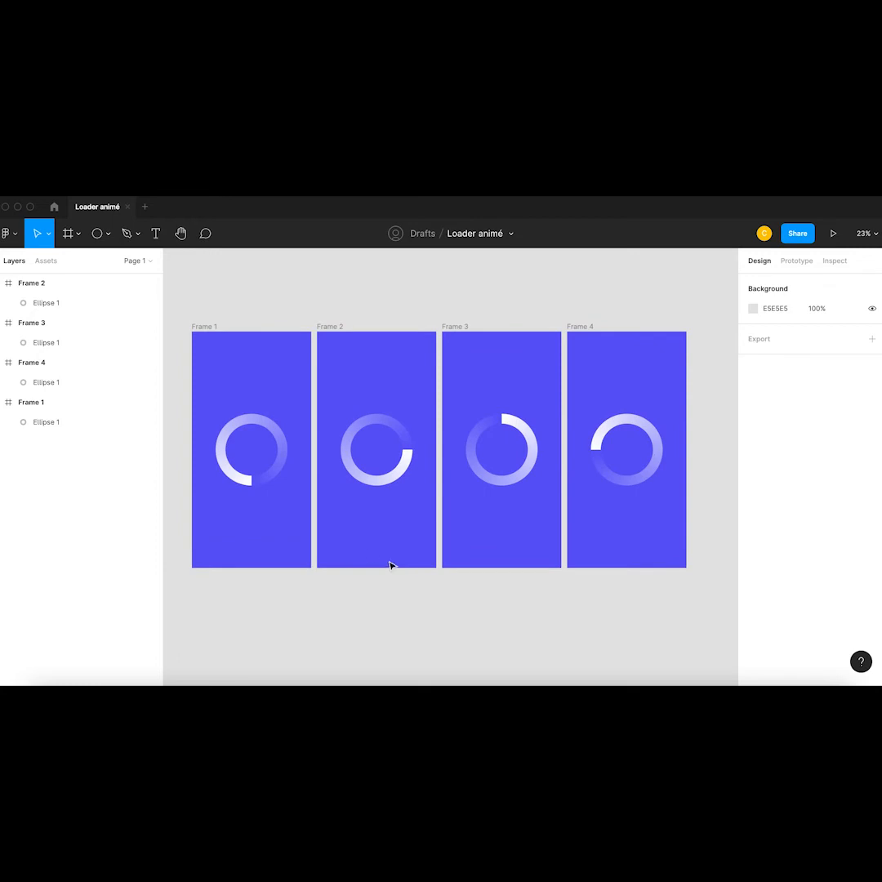
pyautogui.hscroll(-2, 311, 496)
pyautogui.scroll(2, 242, 417)
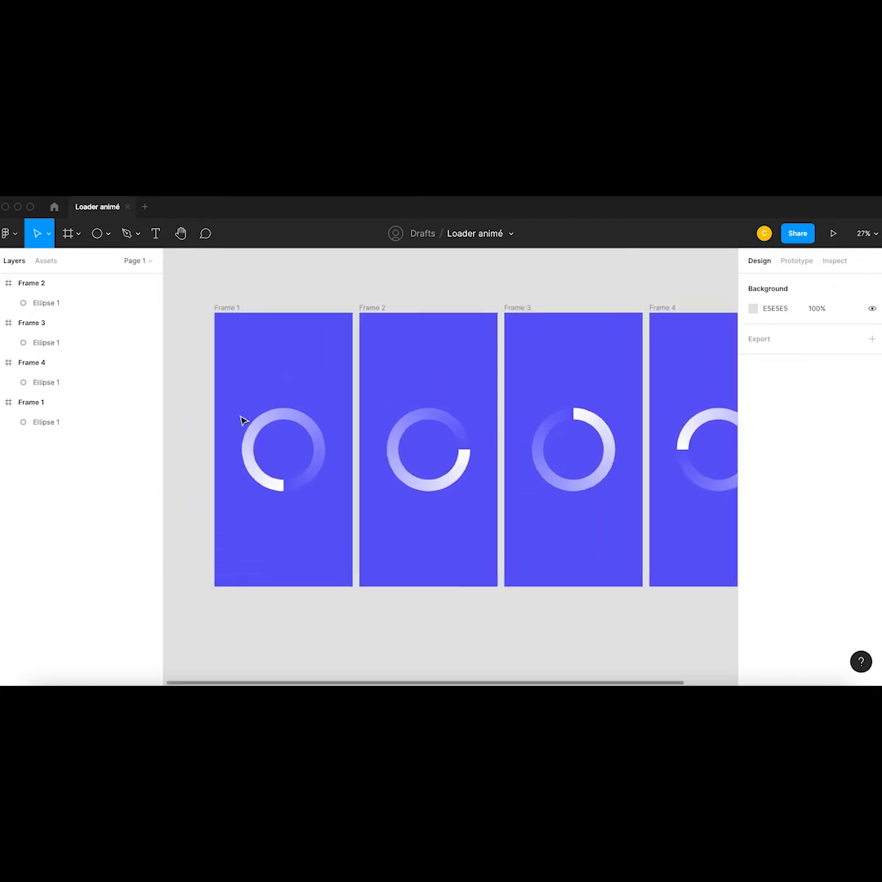
pyautogui.press('t')
pyautogui.scroll(3, 238, 386)
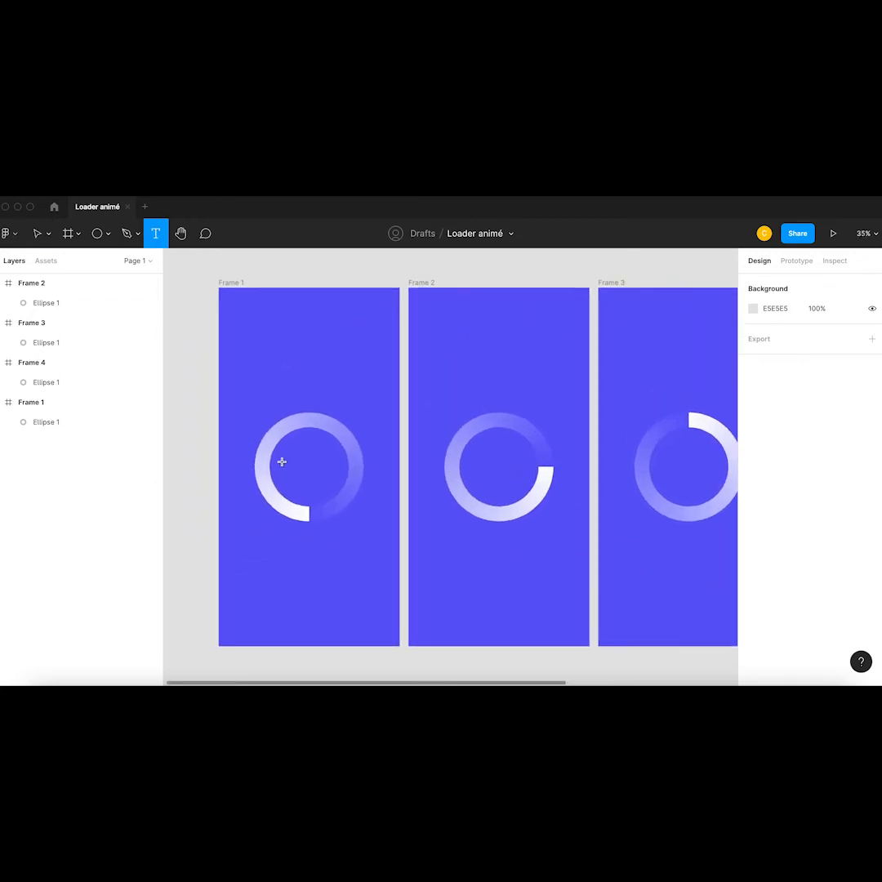
pyautogui.click(330, 474)
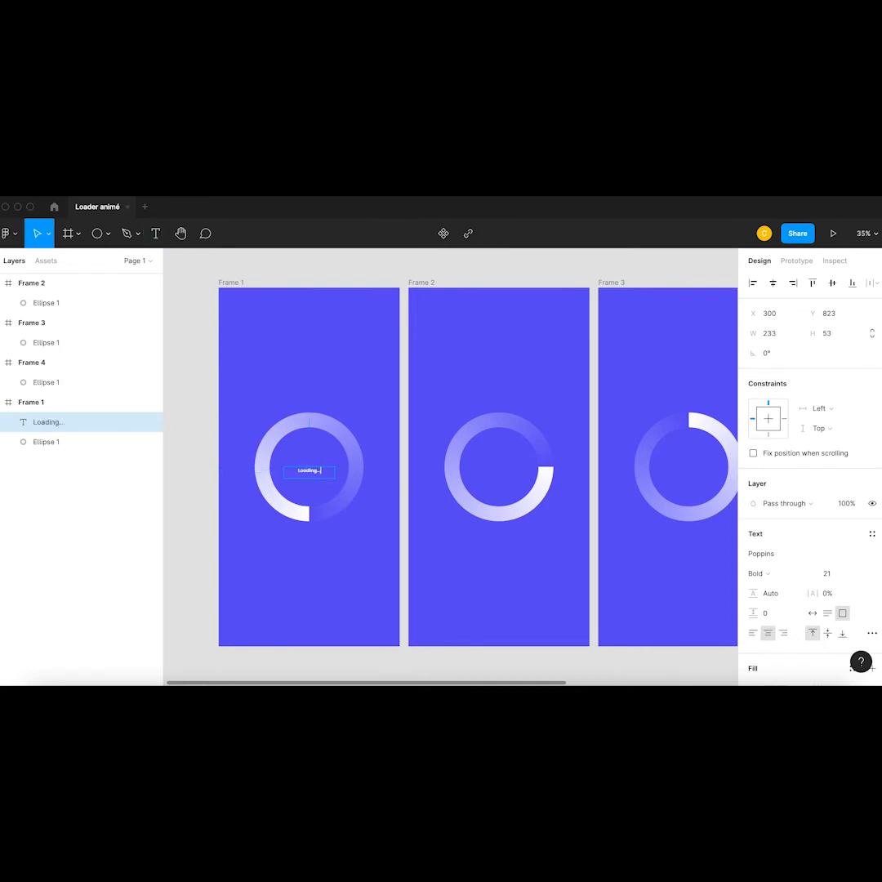
pyautogui.write('Loading...')
pyautogui.press('Escape')
# Increase the "Loading..." text to font size 40 and centre it within the ring in Frame 1
pyautogui.scroll(5, 323, 477)
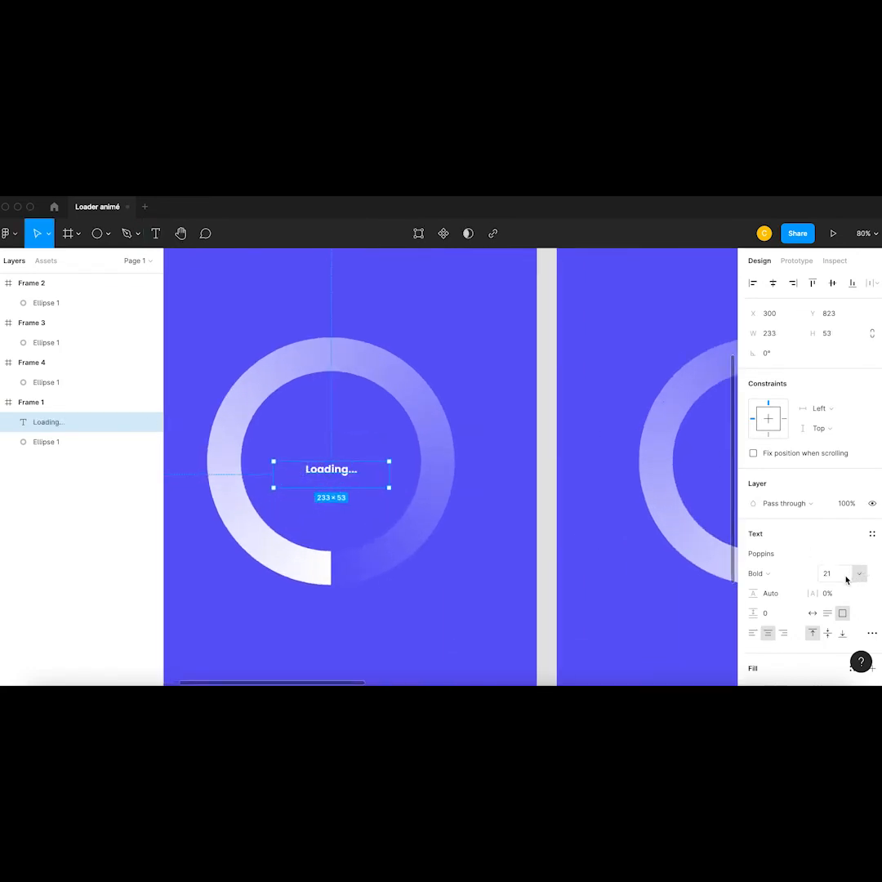
pyautogui.click(846, 575)
pyautogui.press('Up')
pyautogui.press('Up')
pyautogui.press('Up')
pyautogui.press('Up')
pyautogui.press('Up')
pyautogui.press('Up')
pyautogui.press('Up')
pyautogui.press('Up')
pyautogui.press('Up')
pyautogui.press('Up')
pyautogui.press('Up')
pyautogui.press('Up')
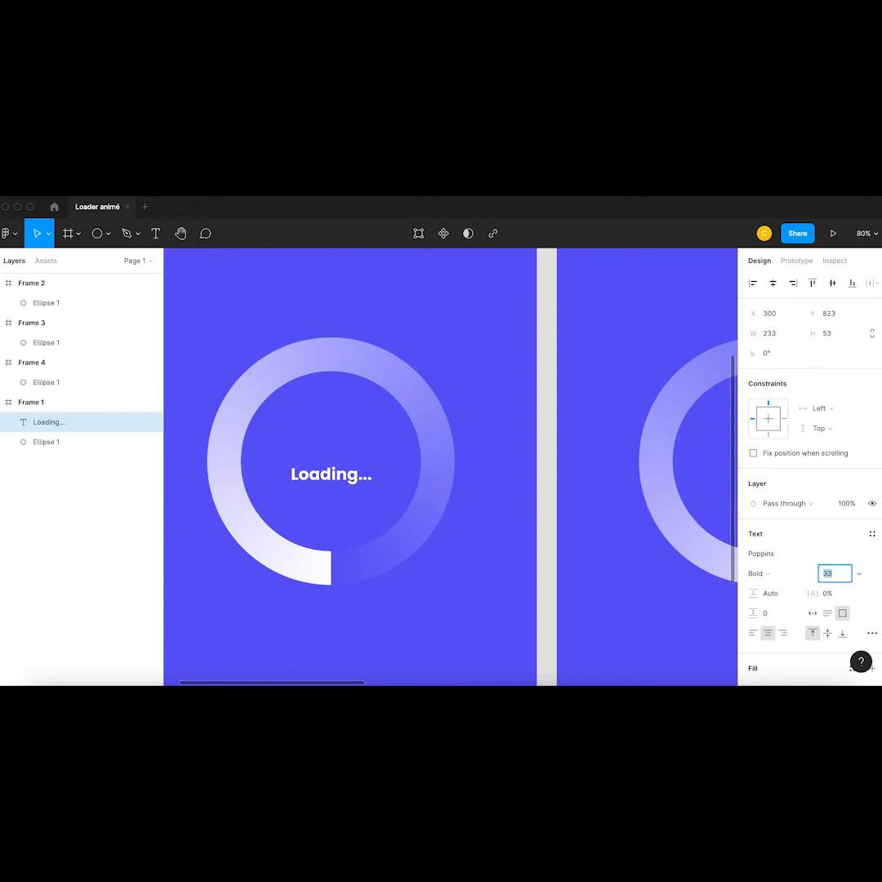
pyautogui.press('Up')
pyautogui.press('Up')
pyautogui.press('Up')
pyautogui.press('Up')
pyautogui.press('Up')
pyautogui.press('Up')
pyautogui.press('Up')
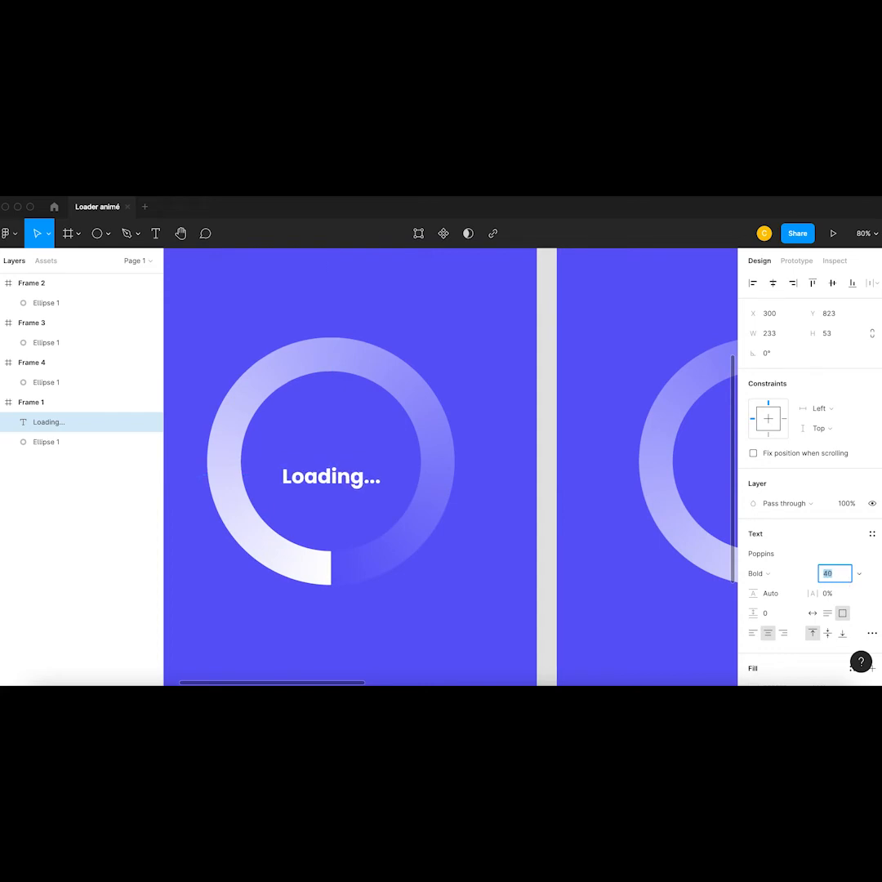
pyautogui.scroll(-5, 474, 525)
pyautogui.moveTo(390, 497); pyautogui.dragTo(389, 486)
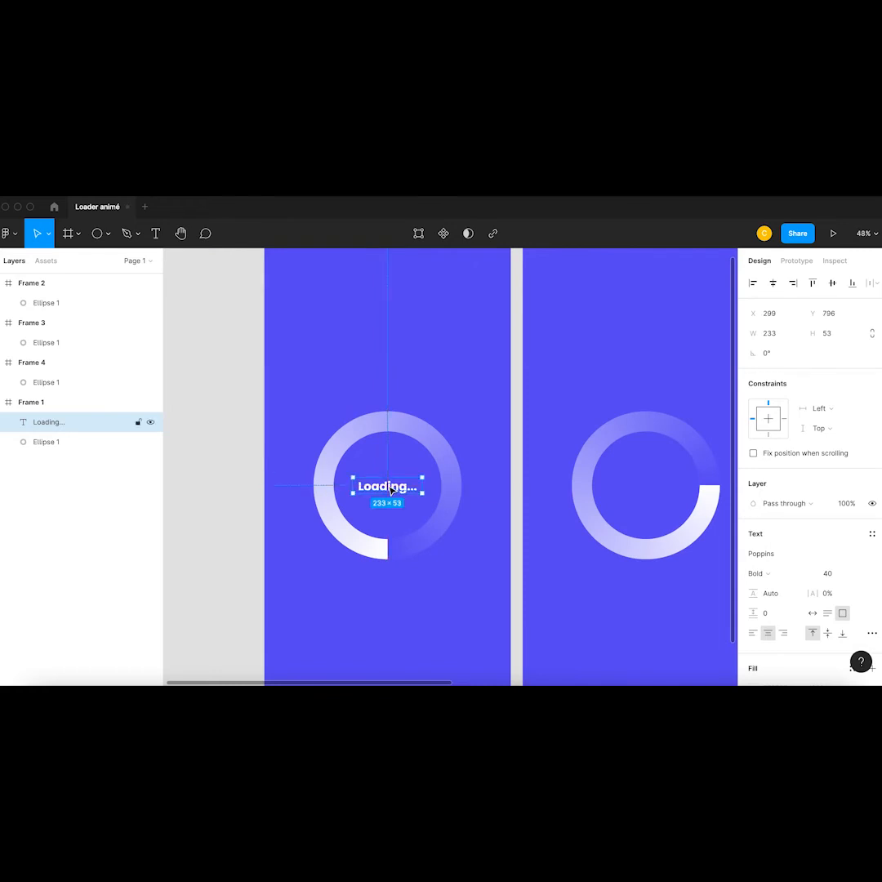
# Paste a copy of the "Loading..." text inside the rings of Frame 2, Frame 3 and Frame 4
pyautogui.scroll(-3, 390, 488)
pyautogui.hscroll(3, 496, 482)
pyautogui.click(416, 285)
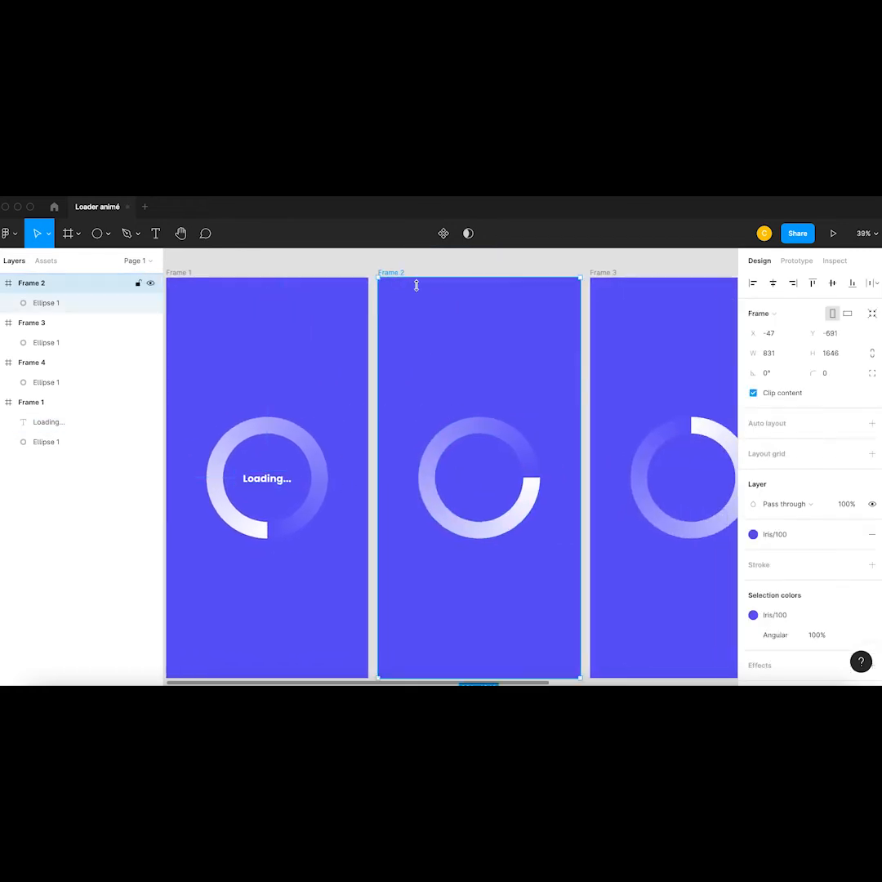
pyautogui.hotkey('ctrl', 'v')
pyautogui.scroll(-2, 482, 362)
pyautogui.hscroll(2, 523, 301)
pyautogui.click(524, 296)
pyautogui.hotkey('ctrl', 'v')
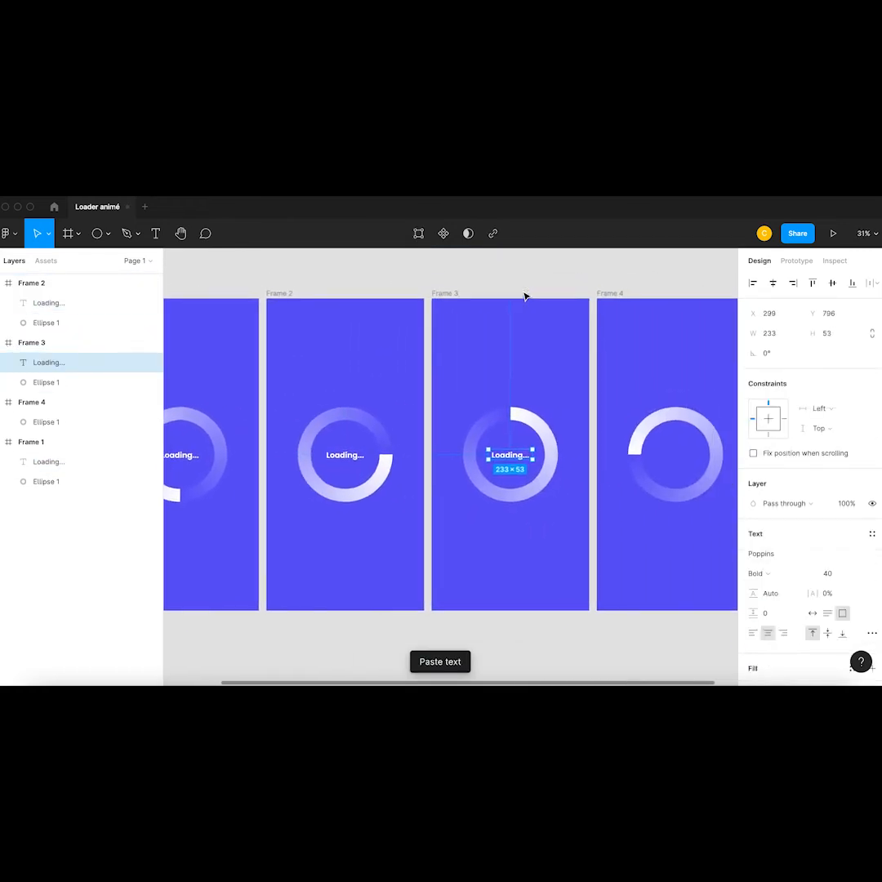
pyautogui.hscroll(2, 531, 296)
pyautogui.click(585, 298)
pyautogui.hotkey('ctrl', 'v')
pyautogui.click(603, 282)
pyautogui.scroll(-1, 603, 282)
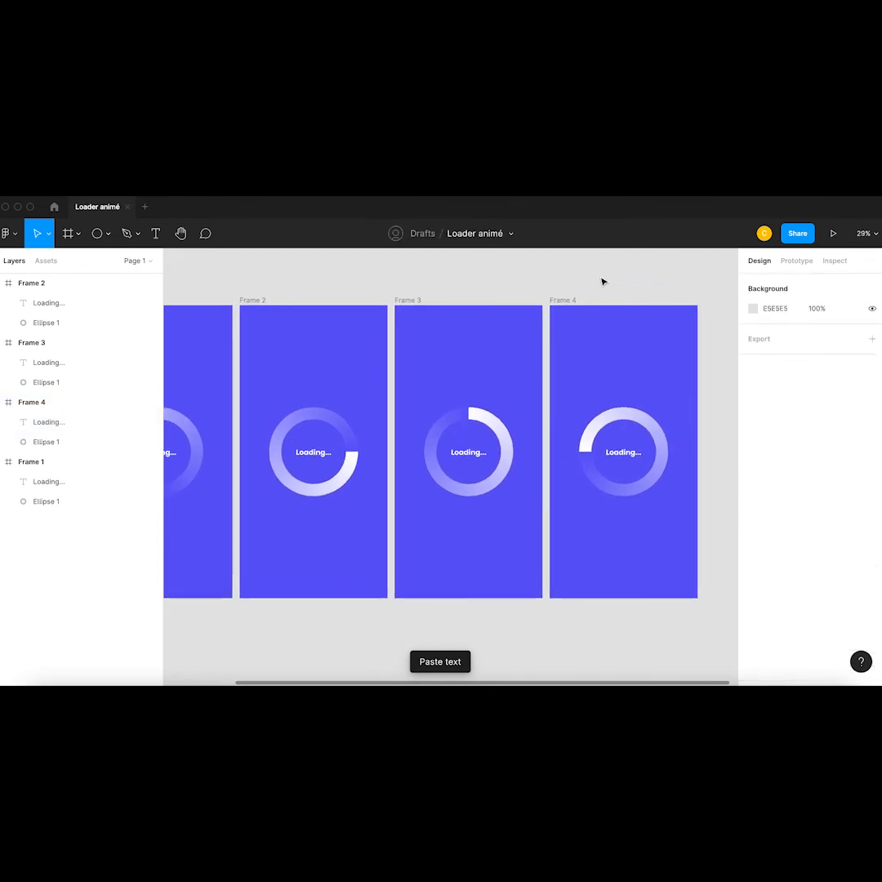
# Add a prototype connection from Frame 1 to Frame 2 with an After delay trigger of 1 ms
pyautogui.scroll(-1, 603, 282)
pyautogui.hscroll(-2, 471, 393)
pyautogui.scroll(2, 470, 393)
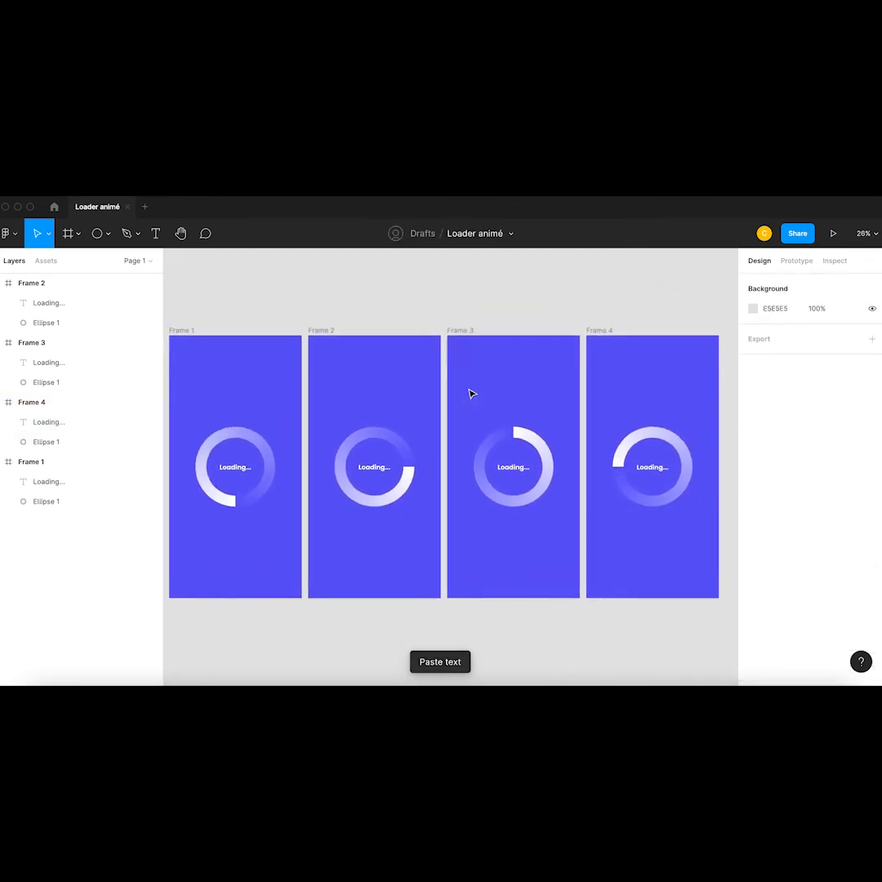
pyautogui.scroll(-1, 471, 394)
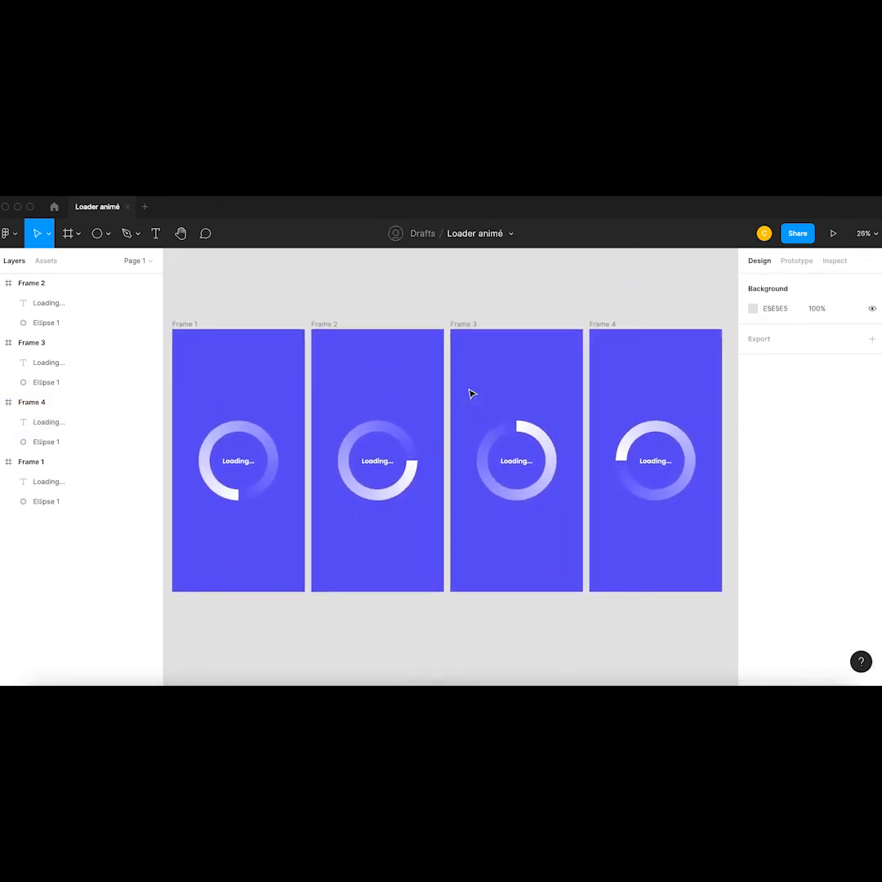
pyautogui.click(187, 325)
pyautogui.click(799, 261)
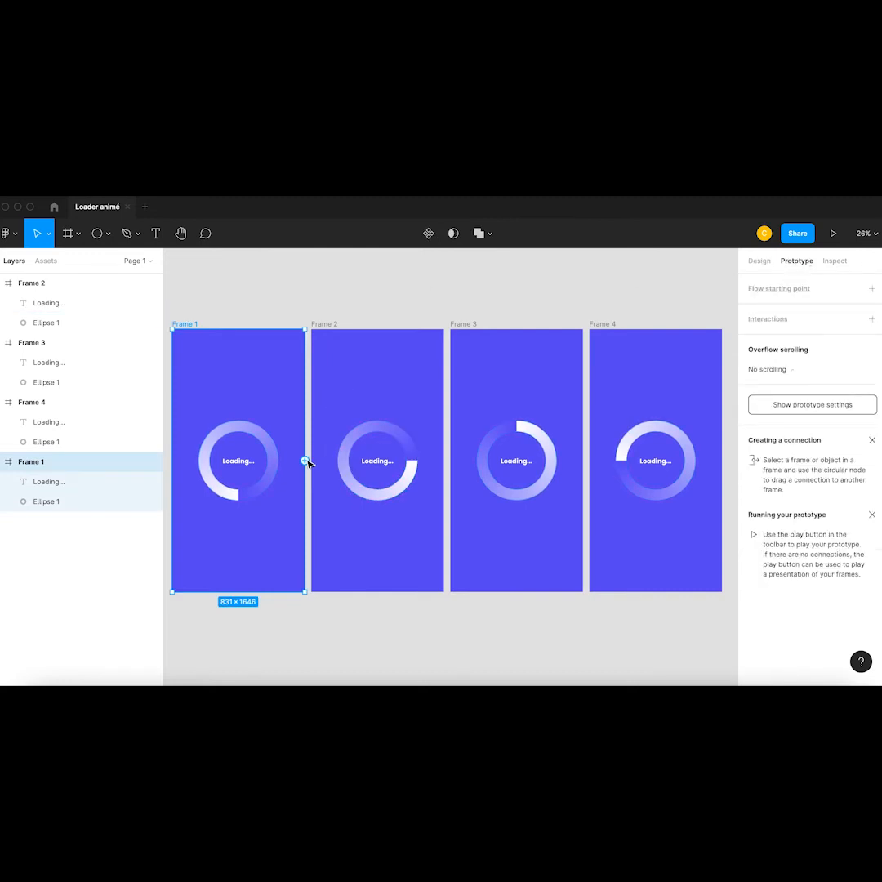
pyautogui.moveTo(305, 461); pyautogui.dragTo(325, 465)
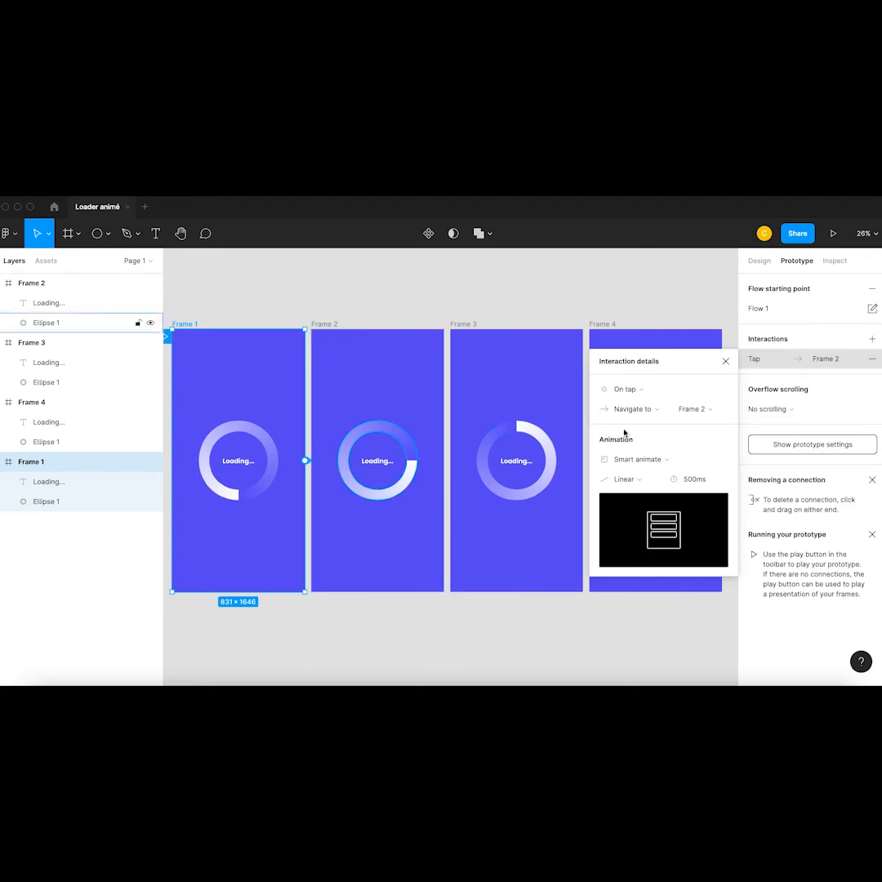
pyautogui.click(640, 388)
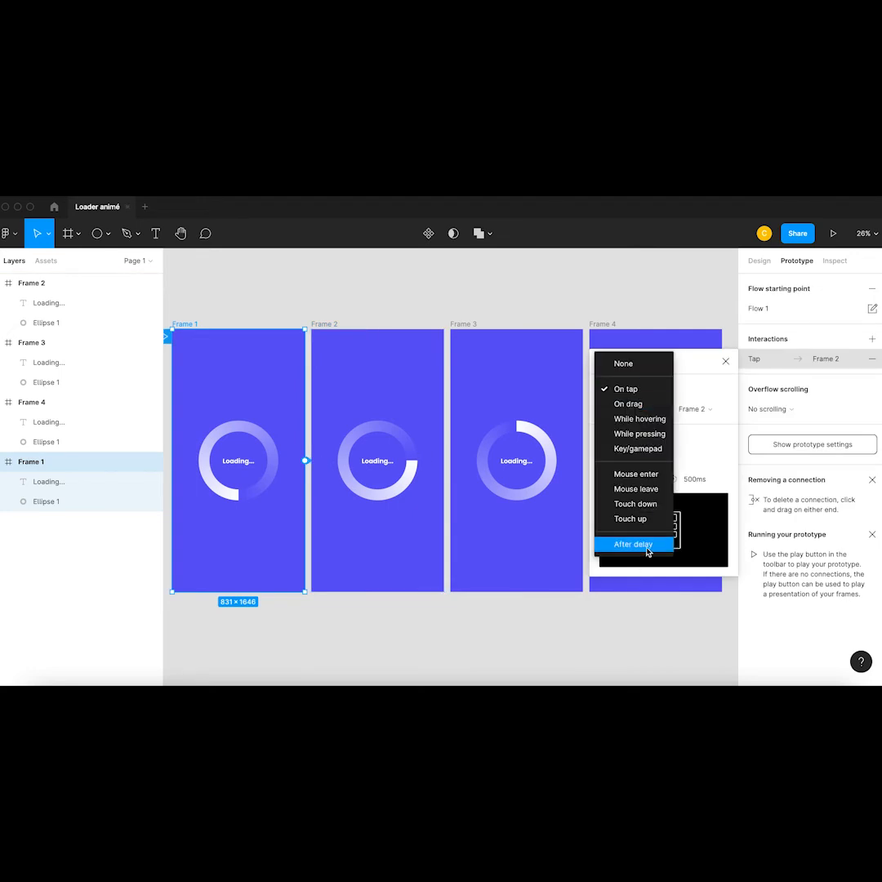
pyautogui.click(648, 544)
pyautogui.click(694, 391)
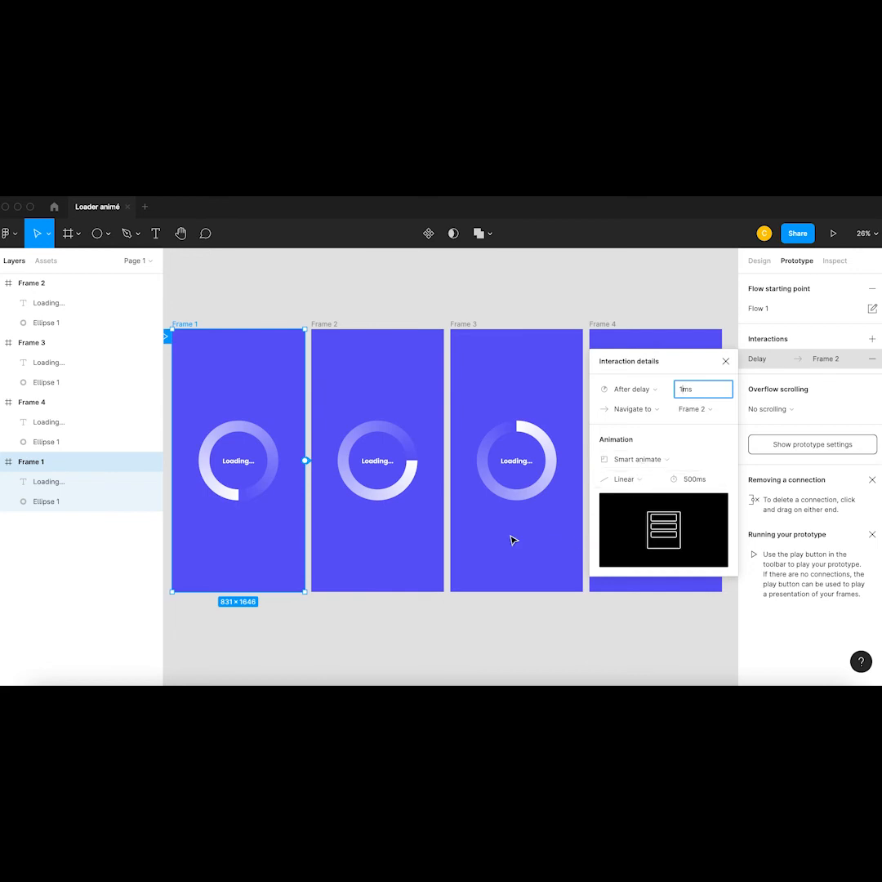
pyautogui.hscroll(2, 370, 371)
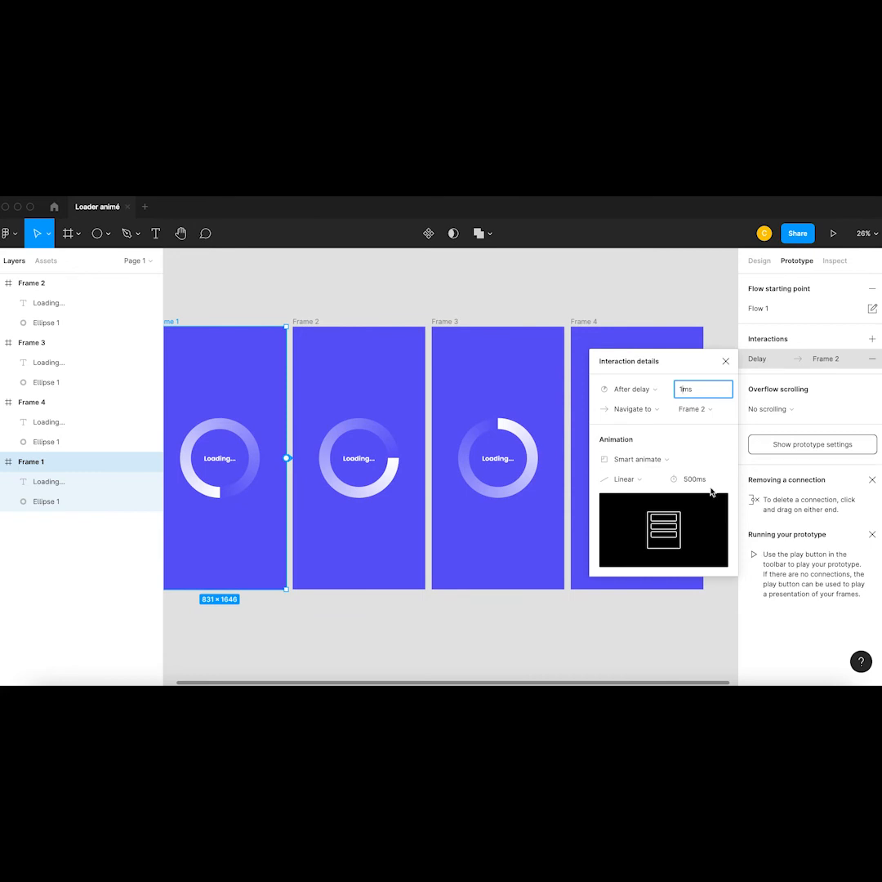
pyautogui.click(338, 362)
# Add a prototype connection from Frame 2 to Frame 3 with an After delay trigger of 1 ms
pyautogui.click(304, 320)
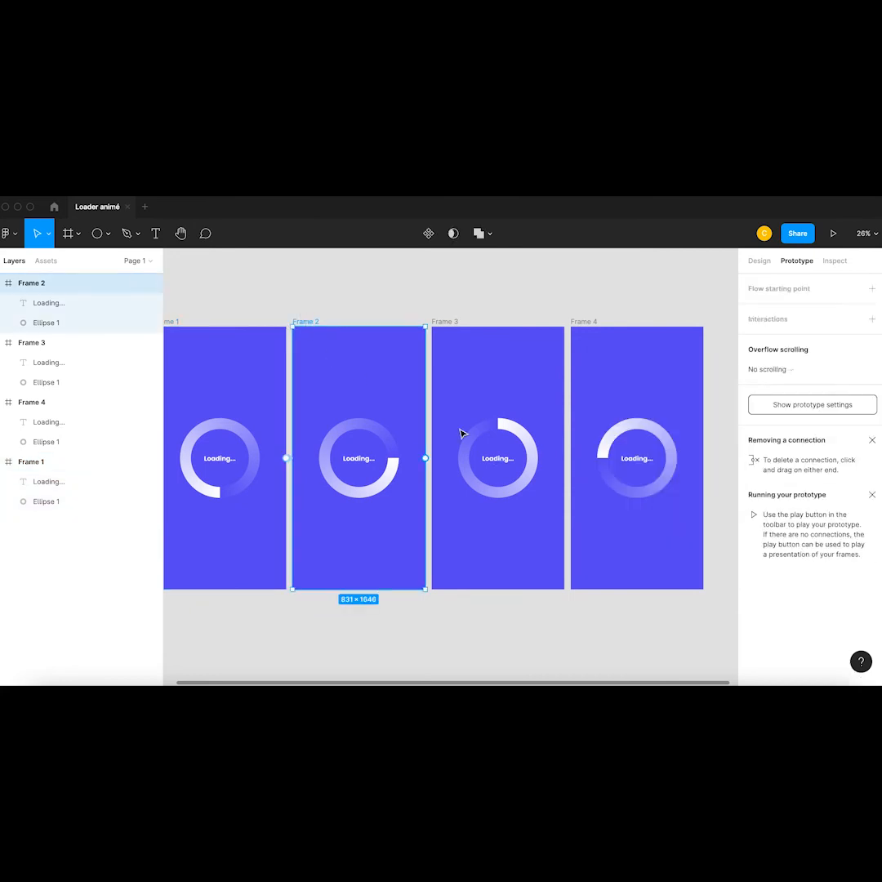
pyautogui.moveTo(425, 459); pyautogui.dragTo(474, 462)
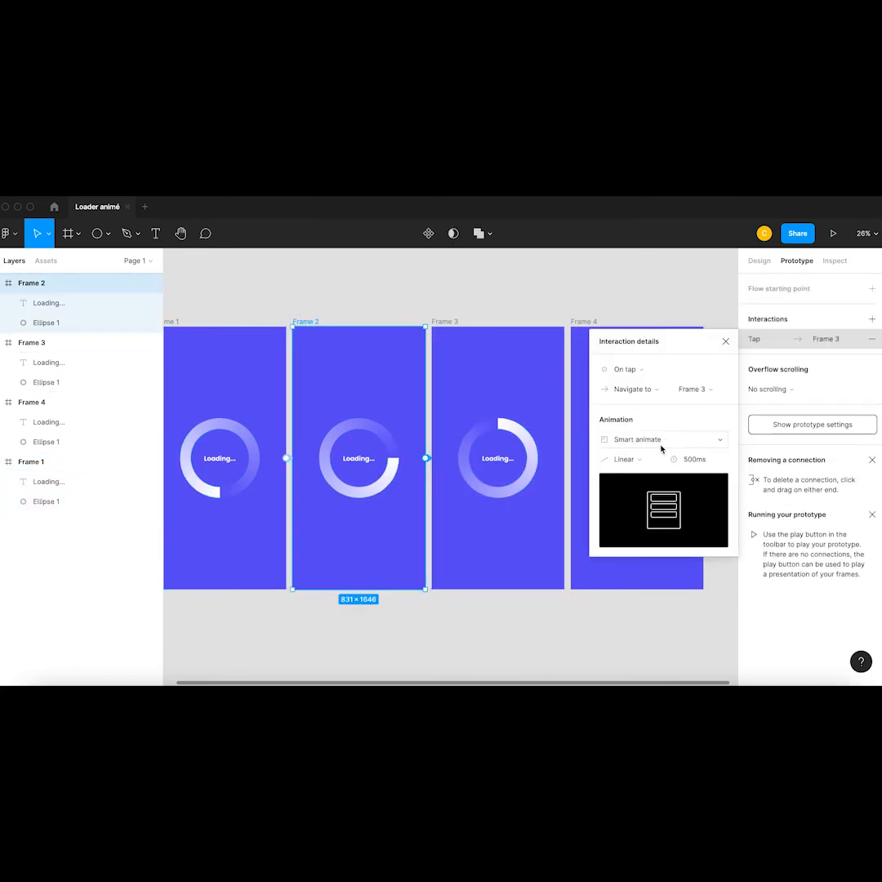
pyautogui.click(648, 374)
pyautogui.click(642, 524)
pyautogui.click(691, 375)
pyautogui.click(691, 375)
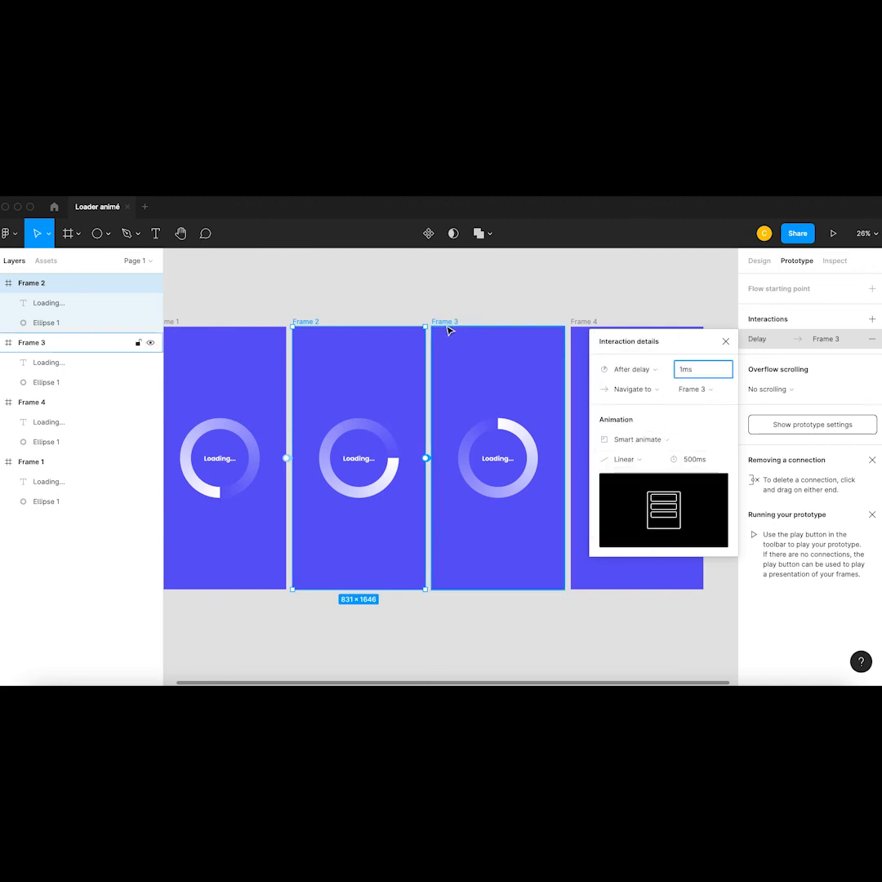
# Add a prototype connection from Frame 3 to Frame 4 with an After delay trigger of 1 ms
pyautogui.click(549, 415)
pyautogui.moveTo(565, 458); pyautogui.dragTo(597, 456)
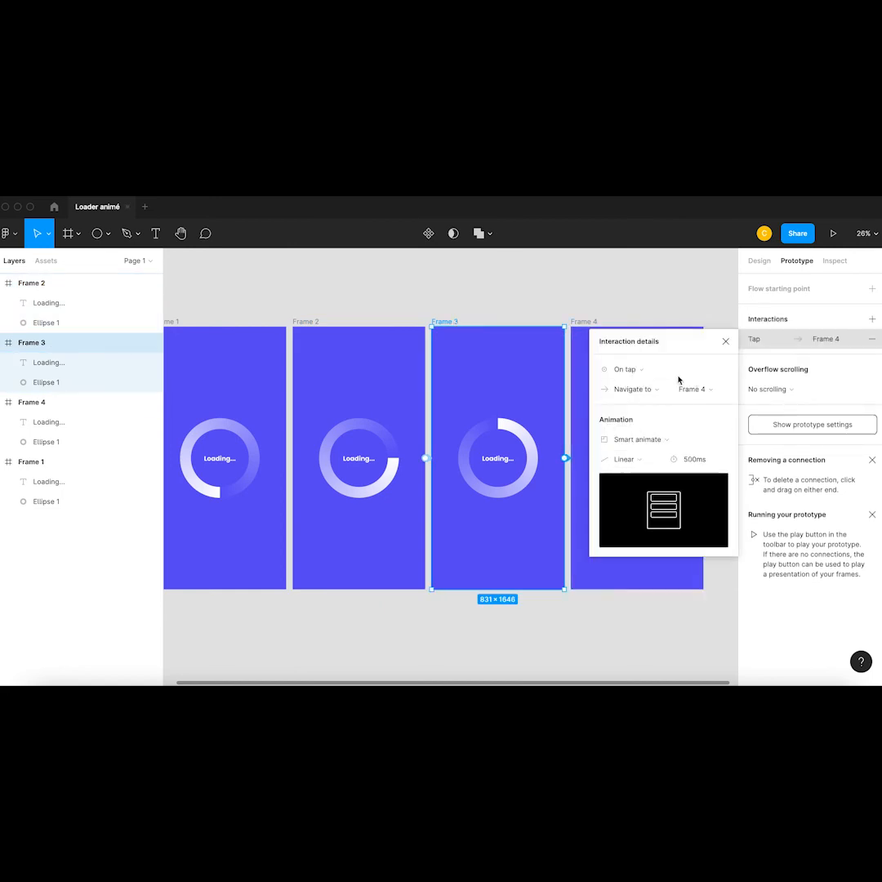
pyautogui.click(678, 369)
pyautogui.click(645, 524)
pyautogui.click(691, 372)
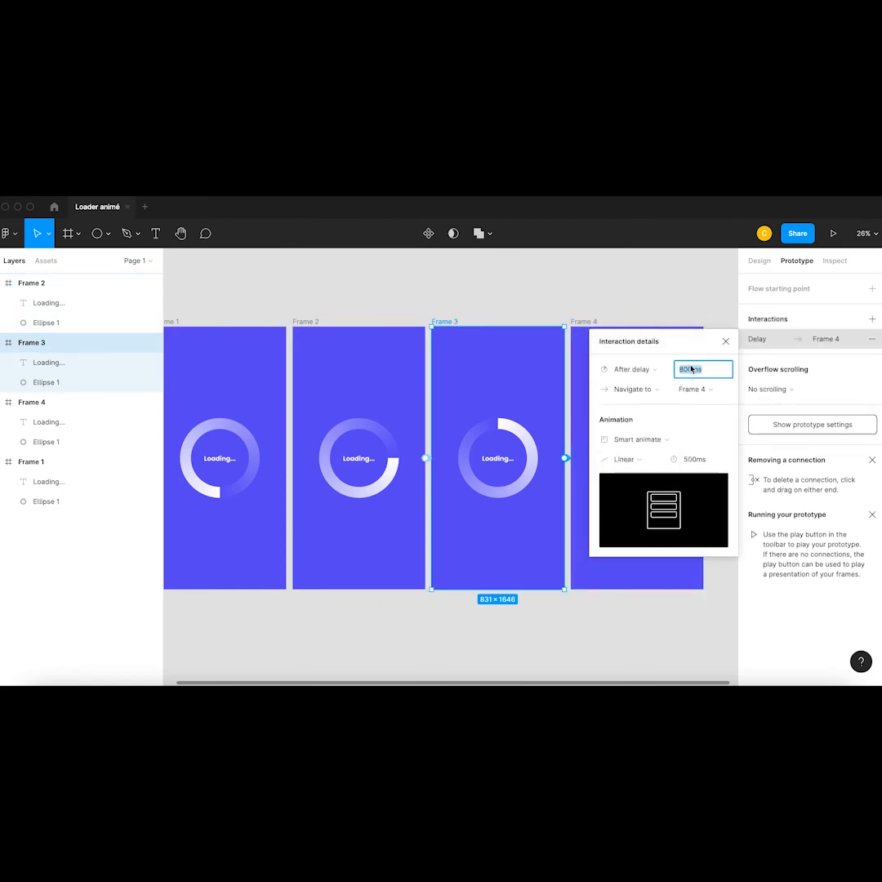
pyautogui.click(691, 373)
pyautogui.press('Return')
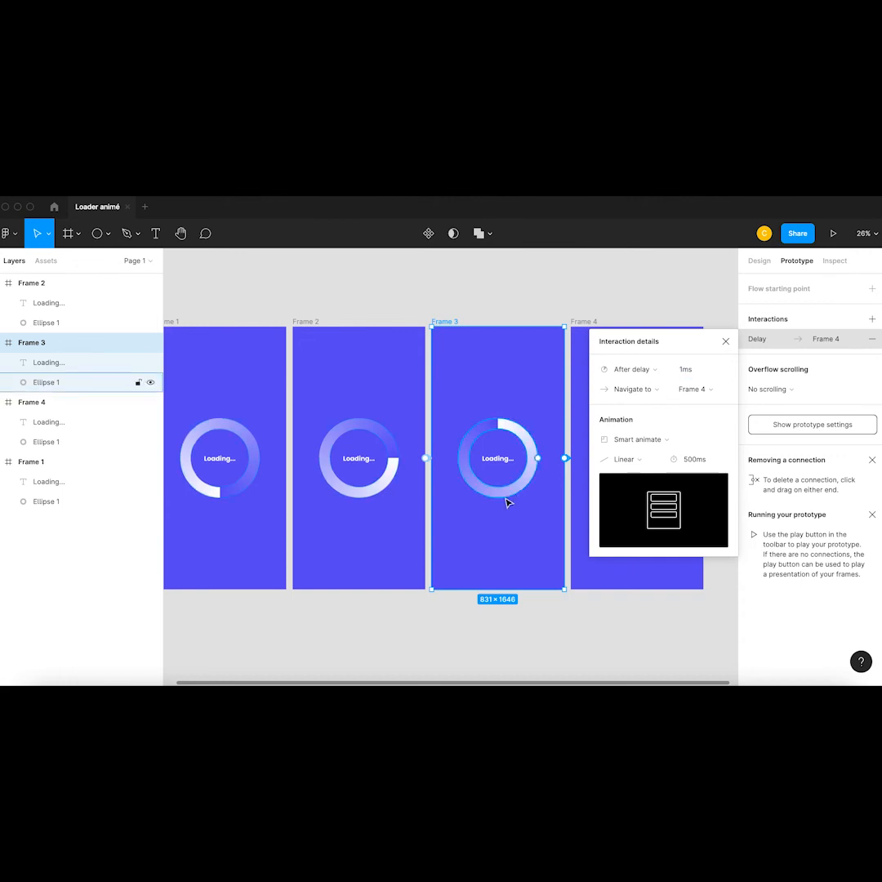
pyautogui.scroll(-2, 466, 519)
pyautogui.click(726, 341)
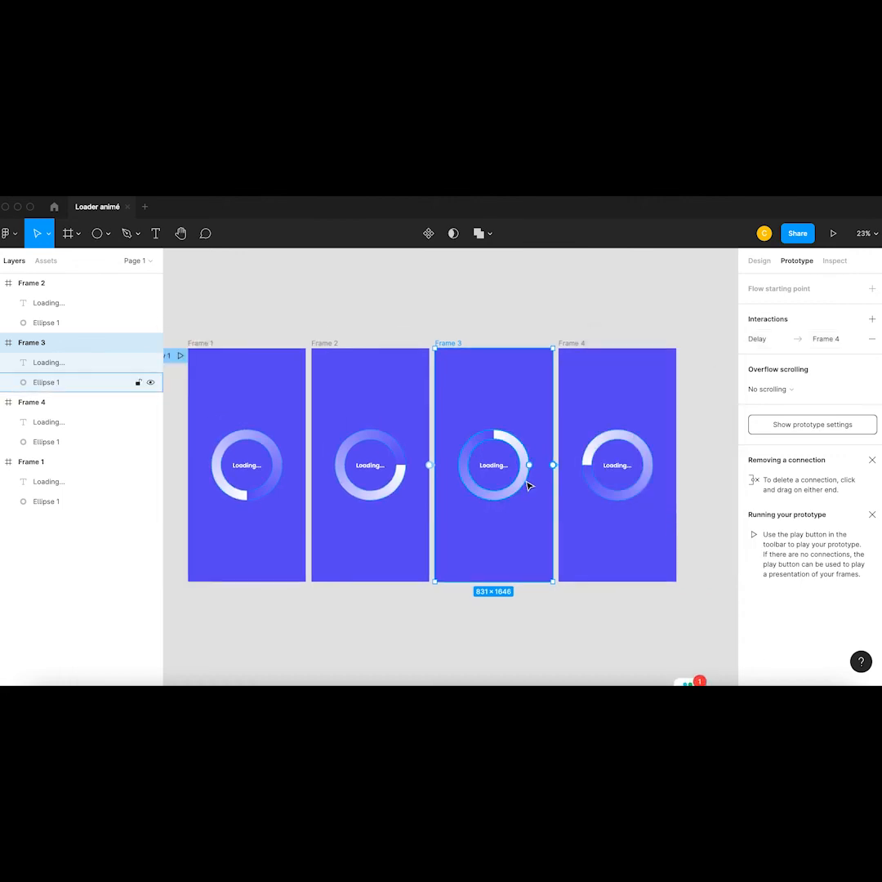
# Loop the prototype by connecting Frame 4 back to Frame 1 with an After delay trigger
pyautogui.scroll(-1, 527, 482)
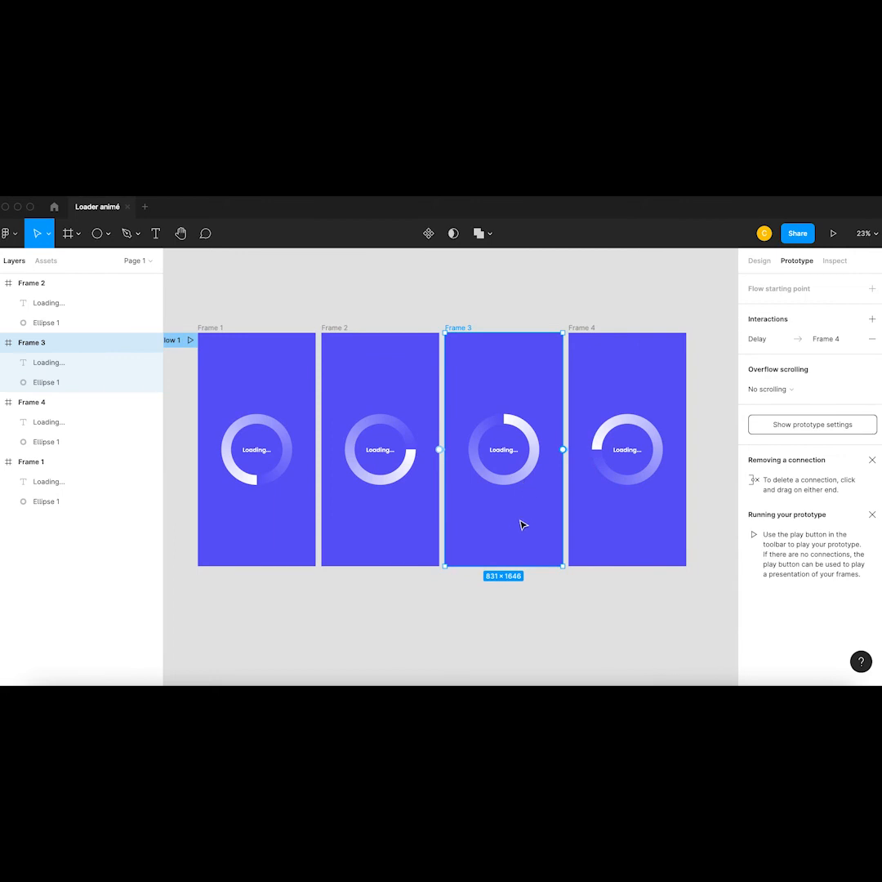
pyautogui.click(587, 334)
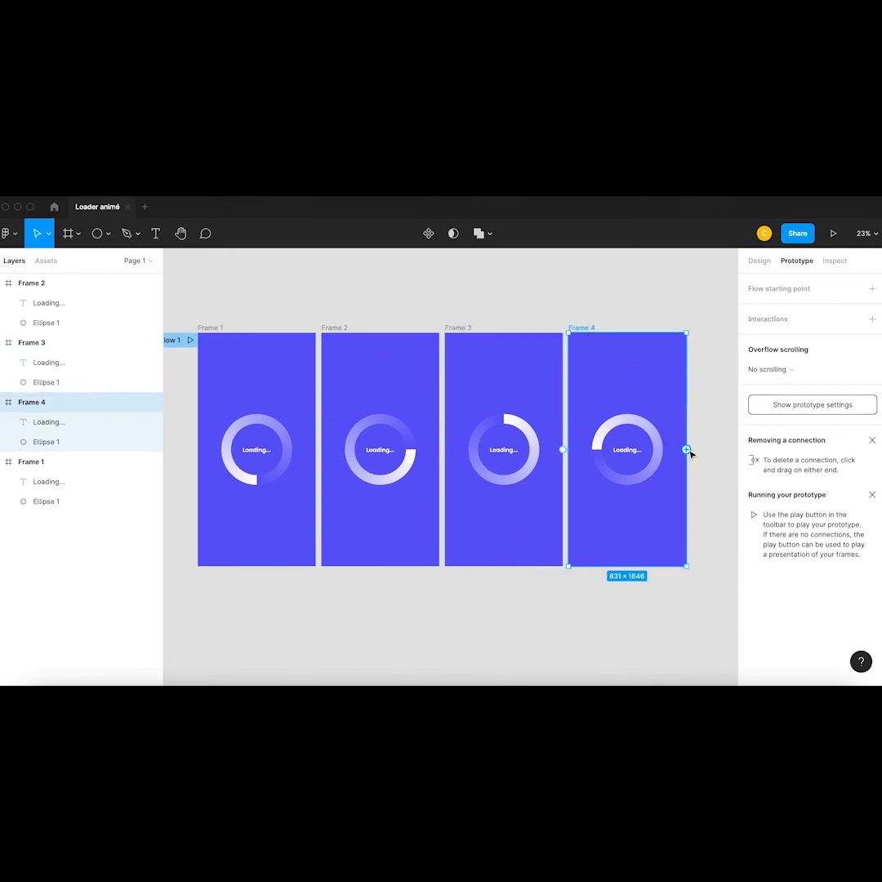
pyautogui.moveTo(687, 450); pyautogui.dragTo(287, 416)
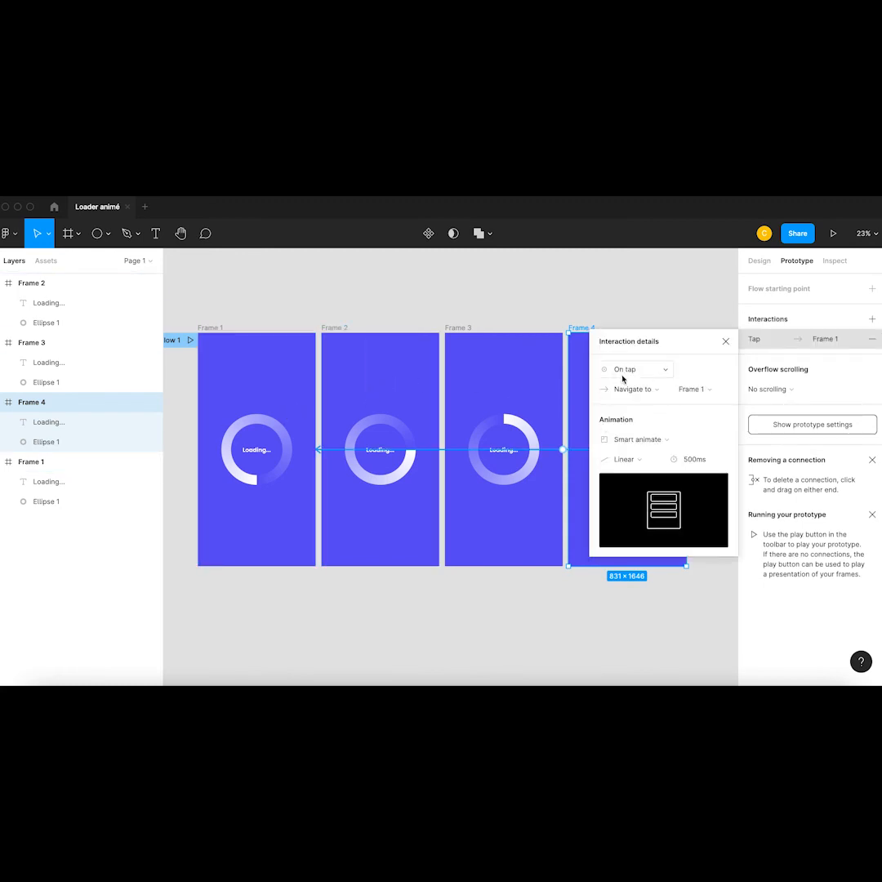
pyautogui.click(633, 370)
pyautogui.click(633, 523)
pyautogui.click(691, 371)
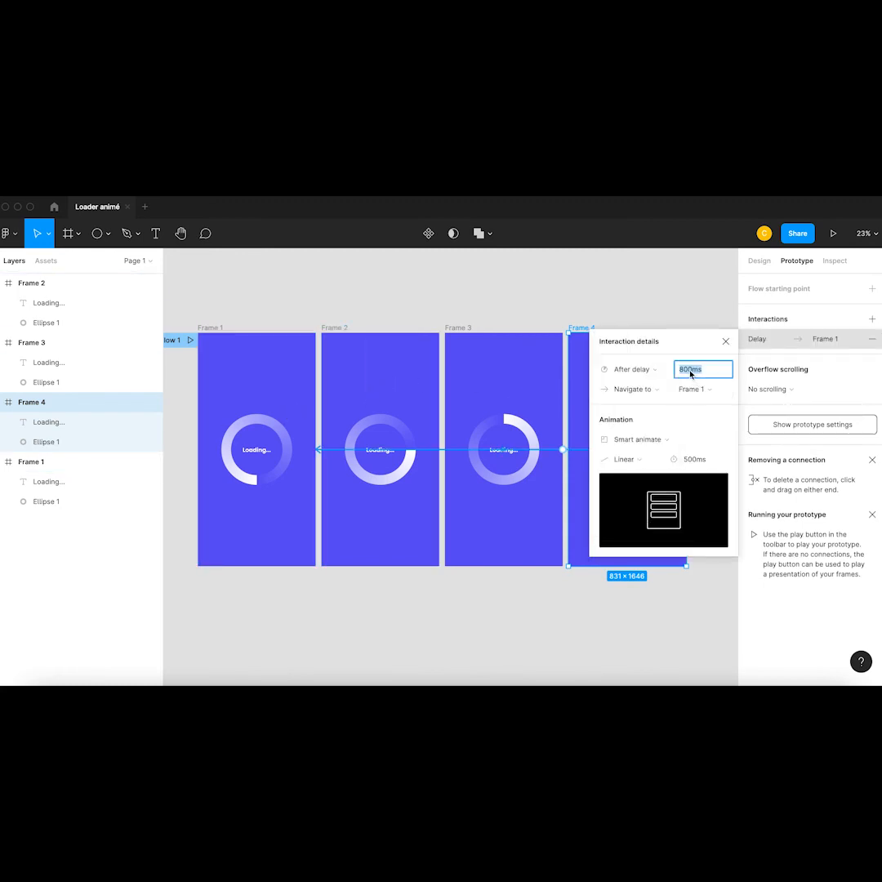
pyautogui.click(691, 372)
pyautogui.press('Return')
pyautogui.click(726, 341)
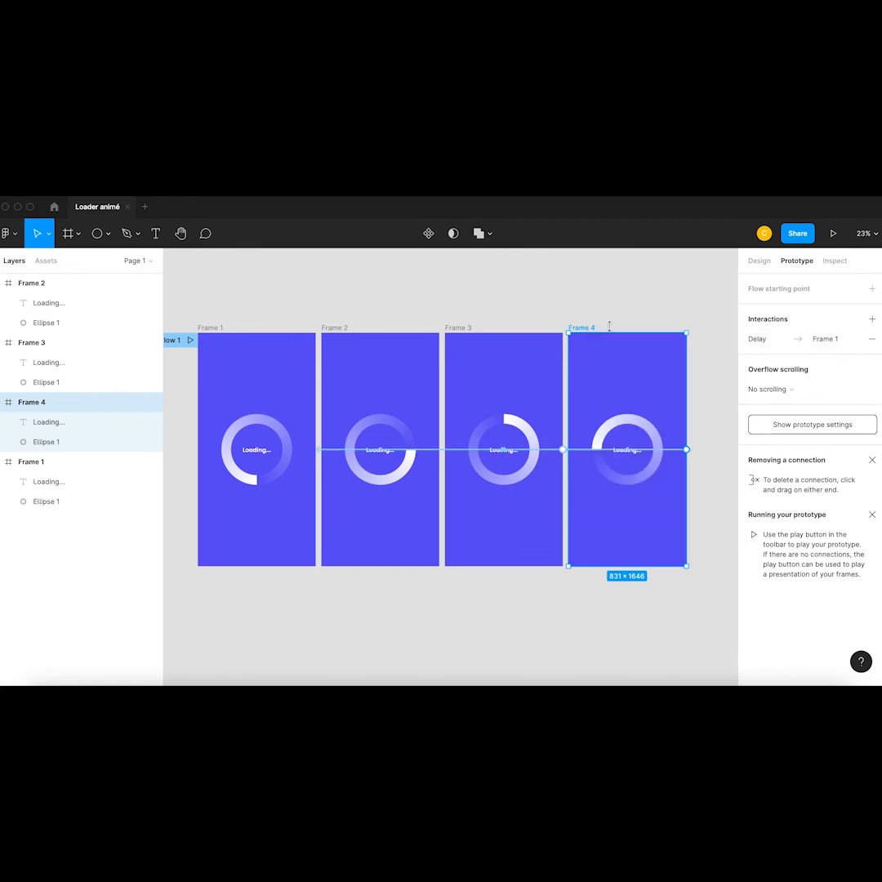
# Play the loader prototype starting from Frame 1 and scale its preview down
pyautogui.click(212, 315)
pyautogui.click(211, 327)
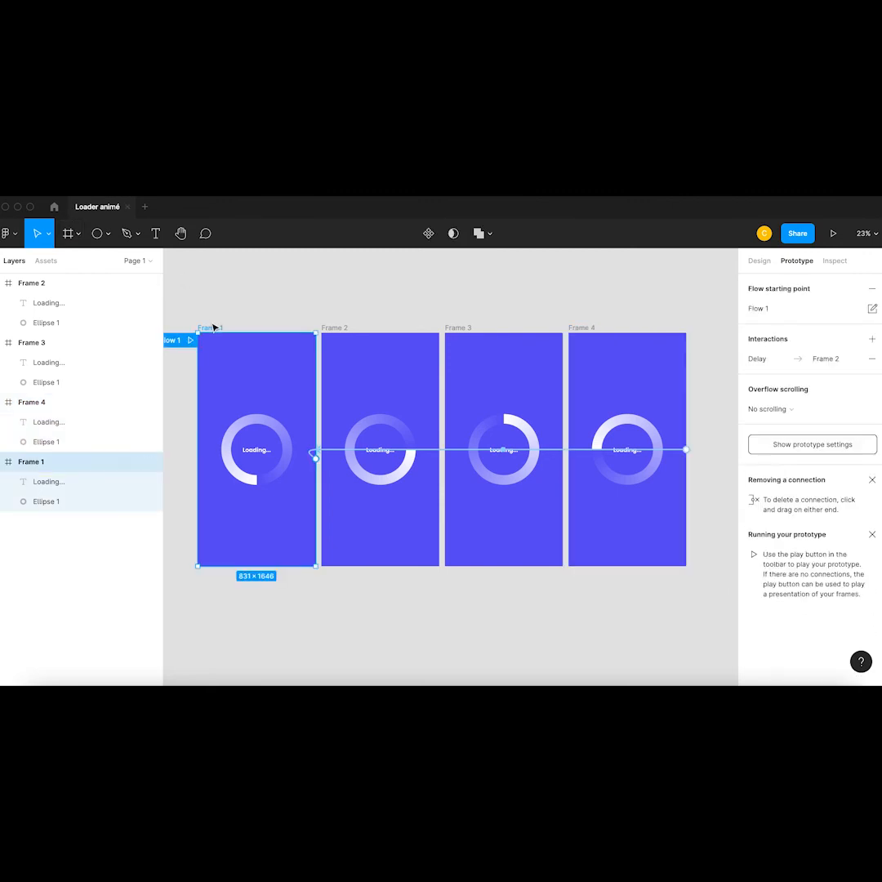
pyautogui.click(759, 261)
pyautogui.click(833, 233)
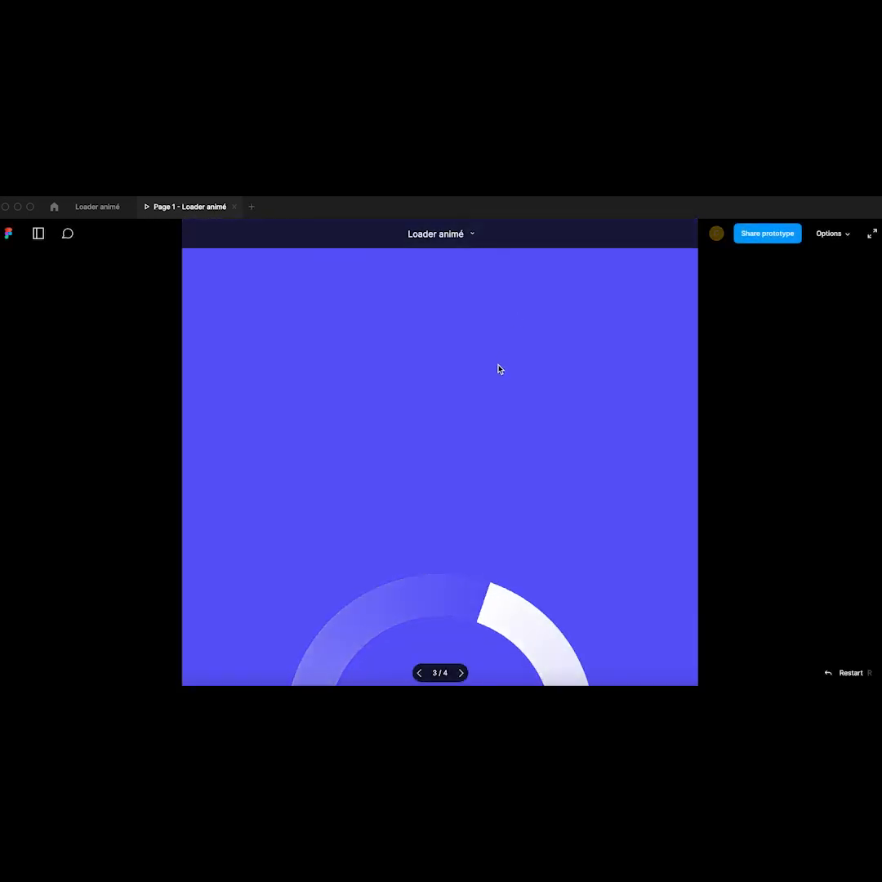
pyautogui.click(829, 234)
pyautogui.click(807, 295)
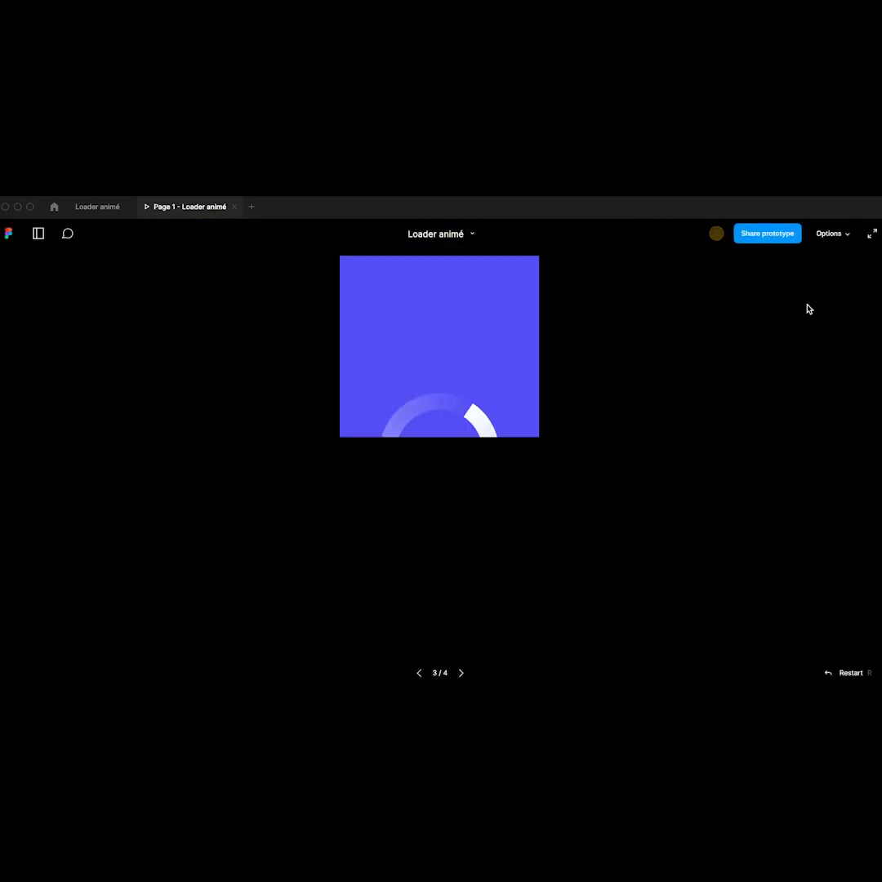